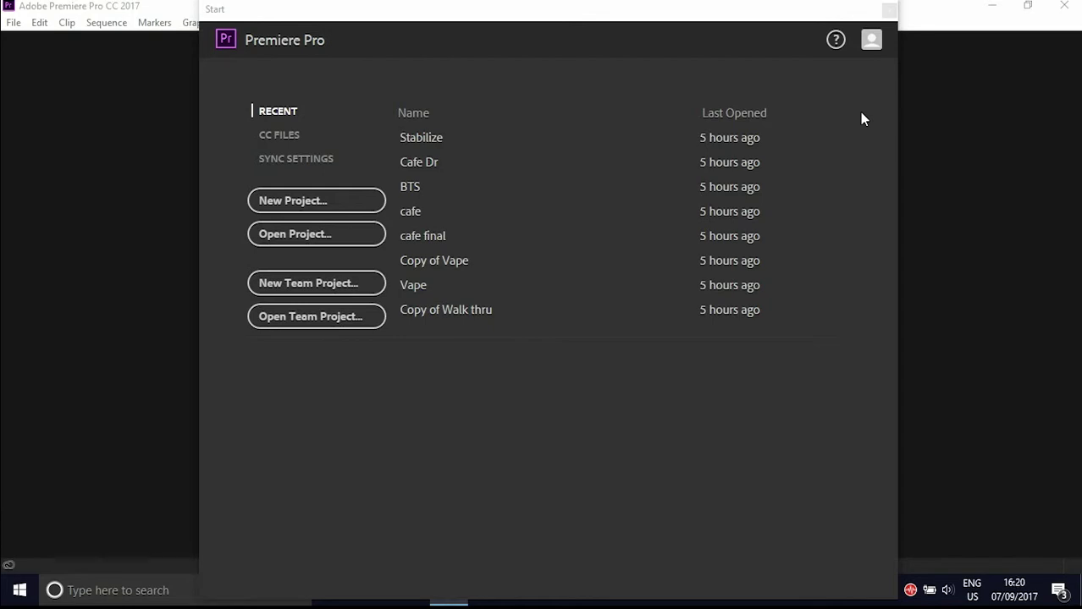
- Dismiss the start screen, begin a new project and name it Tutorial1
{"action": "left_click", "coordinate": [887, 11]}
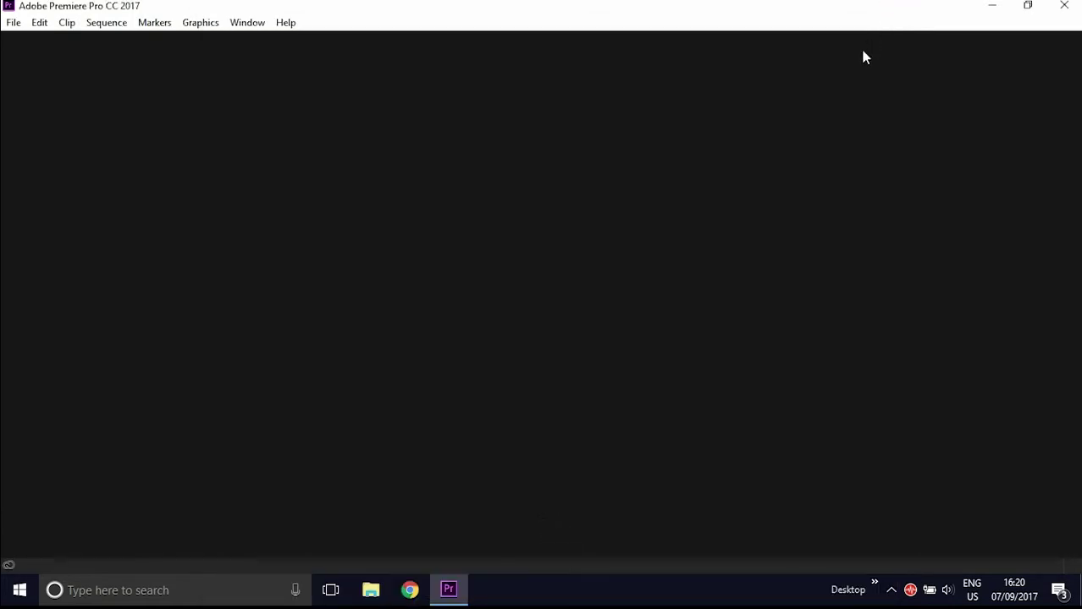
{"action": "left_click", "coordinate": [14, 22]}
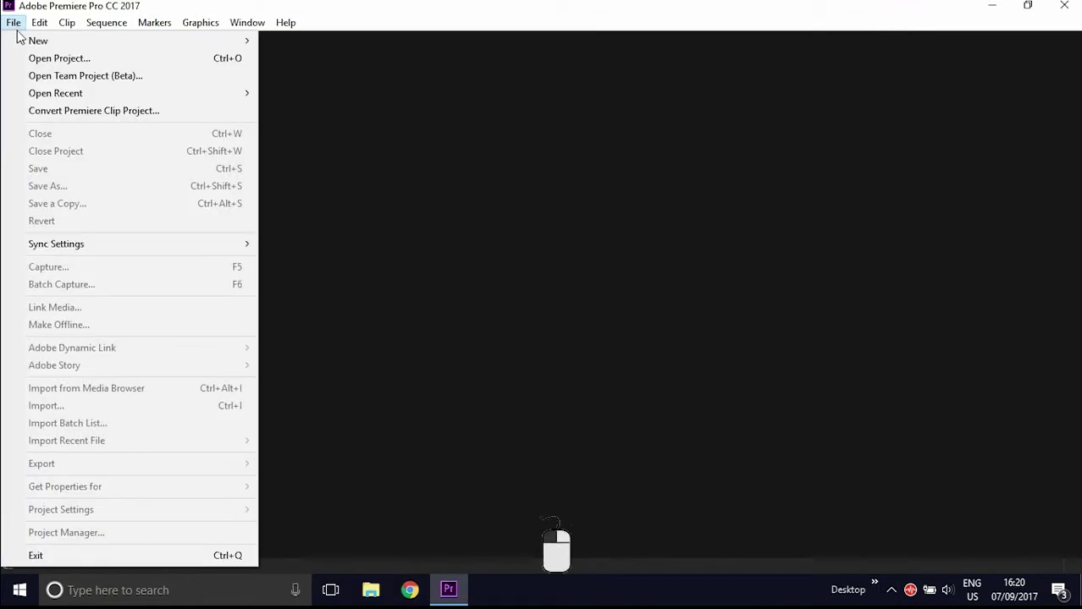
{"action": "mouse_move", "coordinate": [28, 42]}
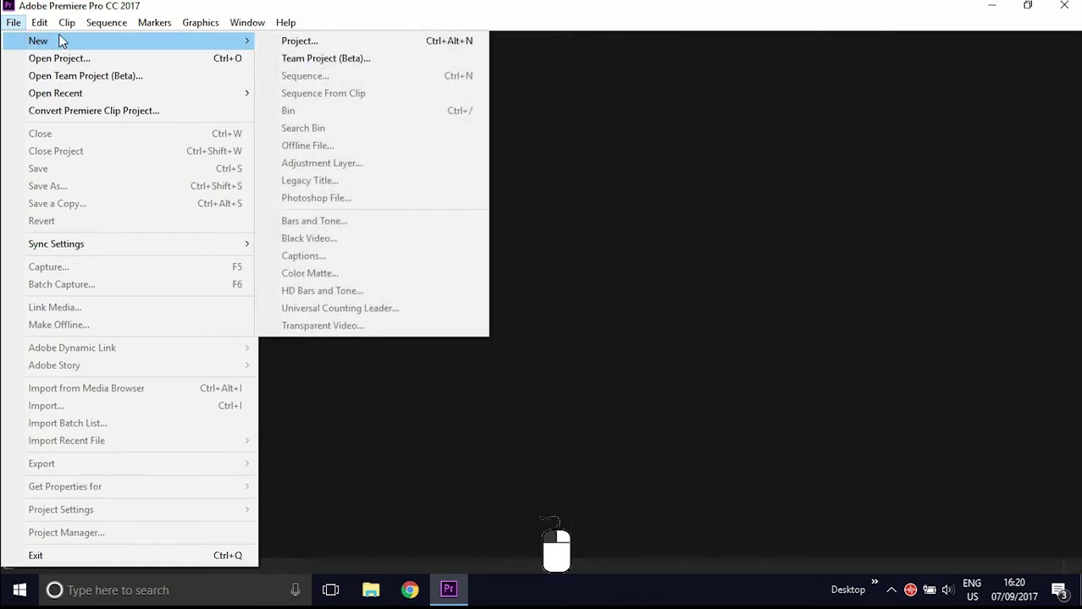
{"action": "left_click", "coordinate": [296, 41]}
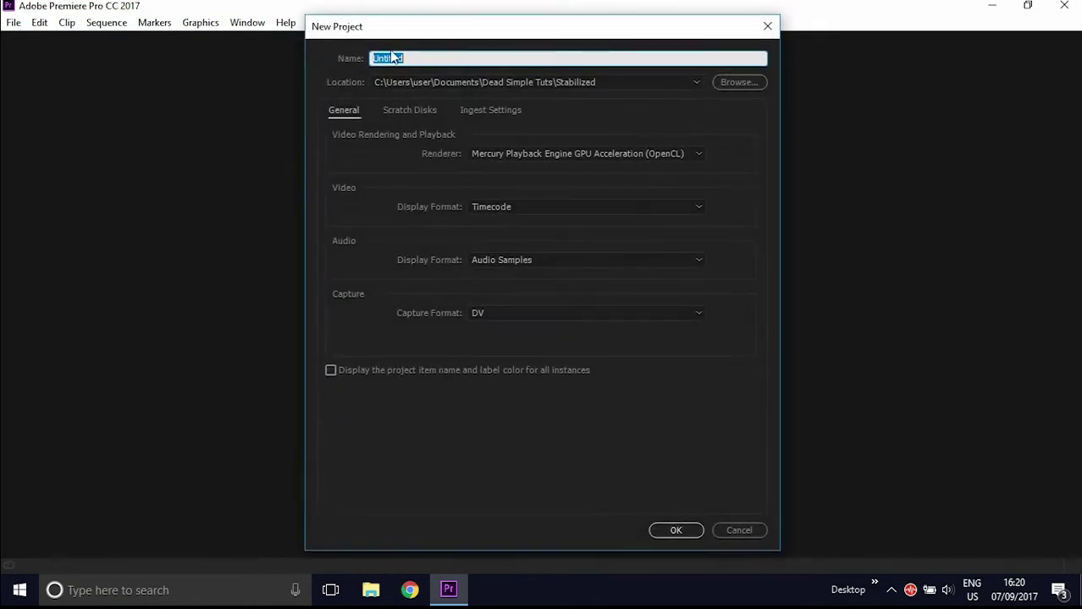
{"action": "left_click", "coordinate": [464, 56]}
{"action": "key", "text": "BackSpace"}
{"action": "key", "text": "BackSpace"}
{"action": "key", "text": "BackSpace"}
{"action": "key", "text": "BackSpace"}
{"action": "key", "text": "BackSpace"}
{"action": "key", "text": "BackSpace"}
{"action": "key", "text": "BackSpace"}
{"action": "key", "text": "BackSpace"}
{"action": "type", "text": "Tutorial1"}
- Set the project location to the Desktop with the Mercury Playback Engine GPU Acceleration (OpenCL) renderer and create the project
{"action": "left_click", "coordinate": [717, 82]}
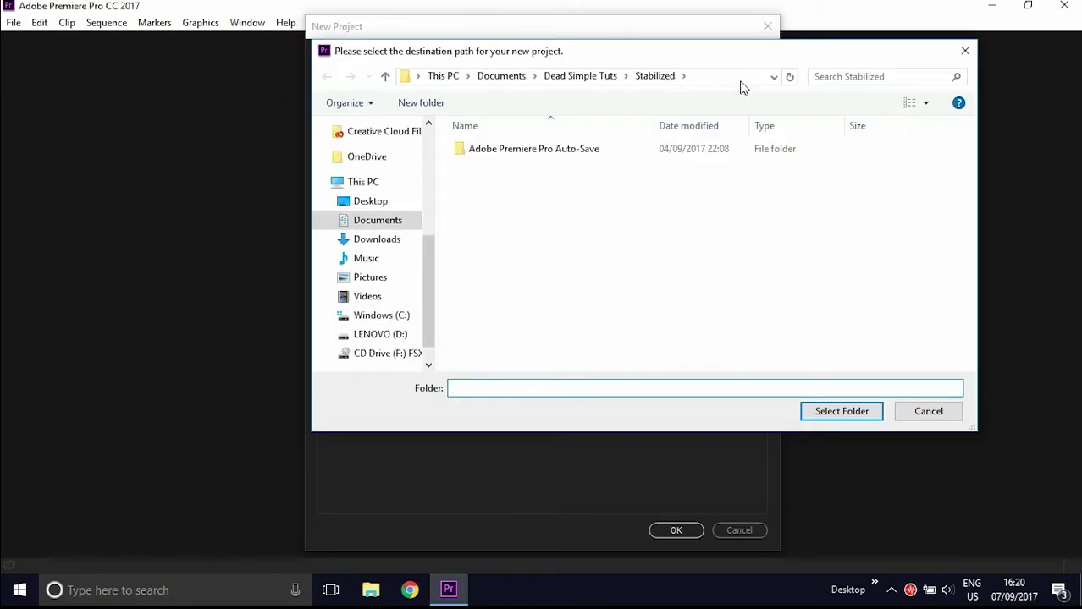
{"action": "left_click", "coordinate": [389, 204]}
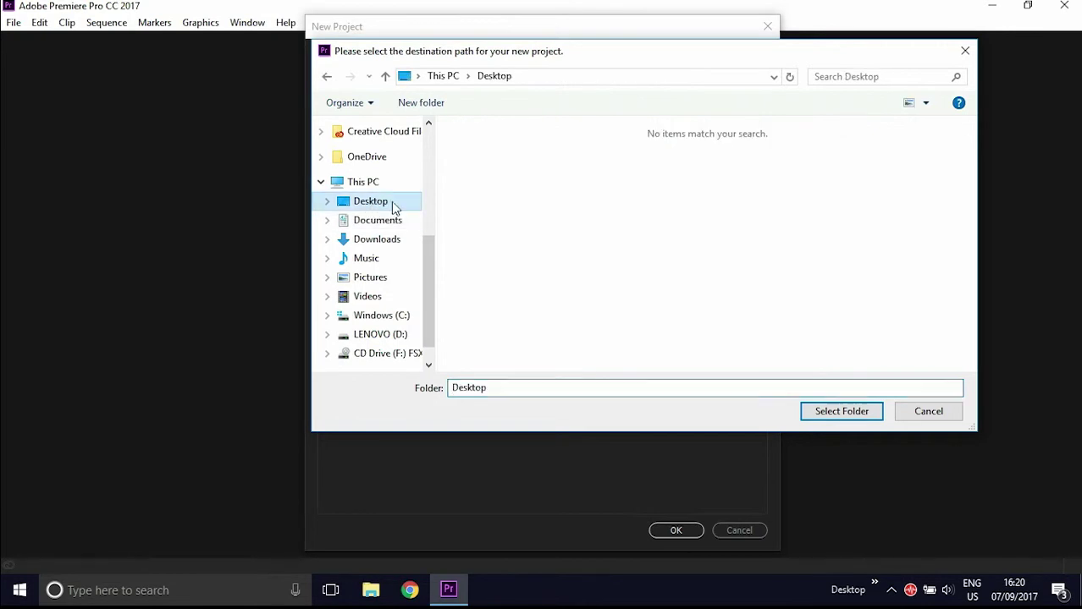
{"action": "left_click", "coordinate": [846, 418]}
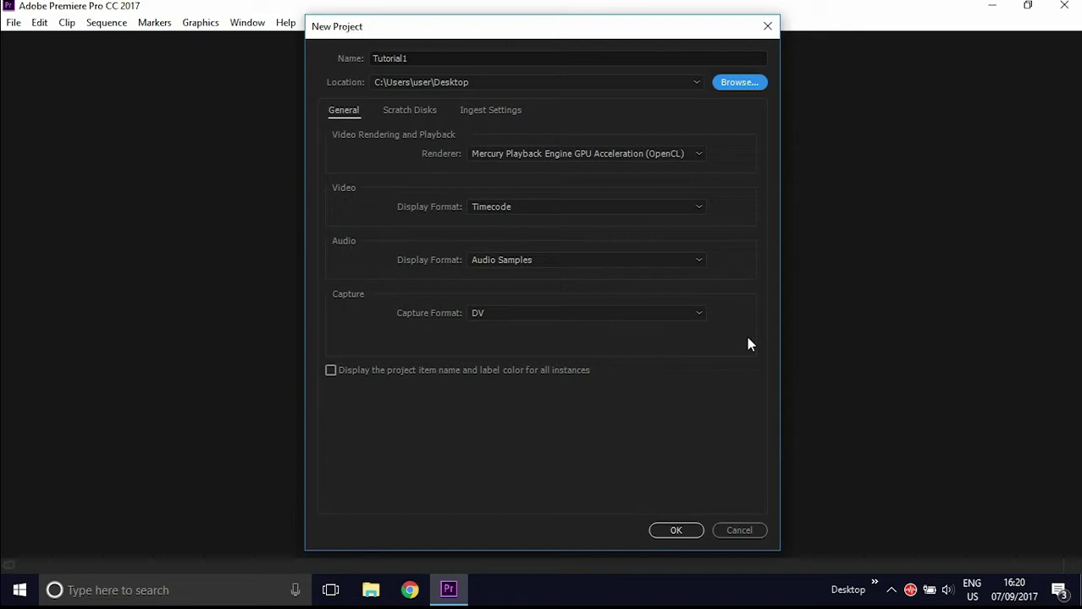
{"action": "left_click", "coordinate": [696, 156]}
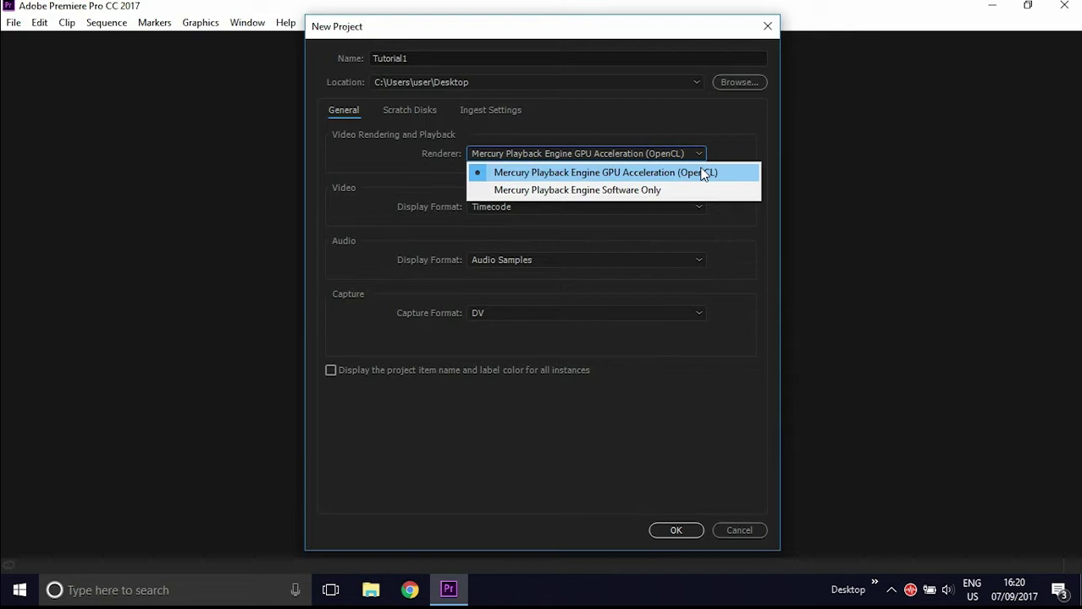
{"action": "left_click", "coordinate": [701, 174]}
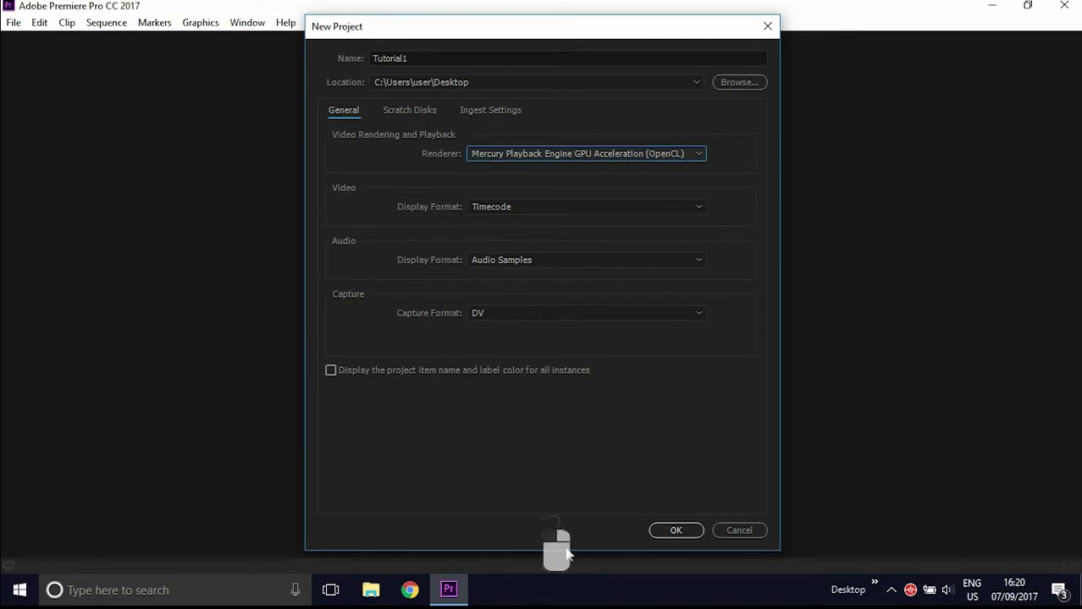
{"action": "left_click", "coordinate": [684, 530]}
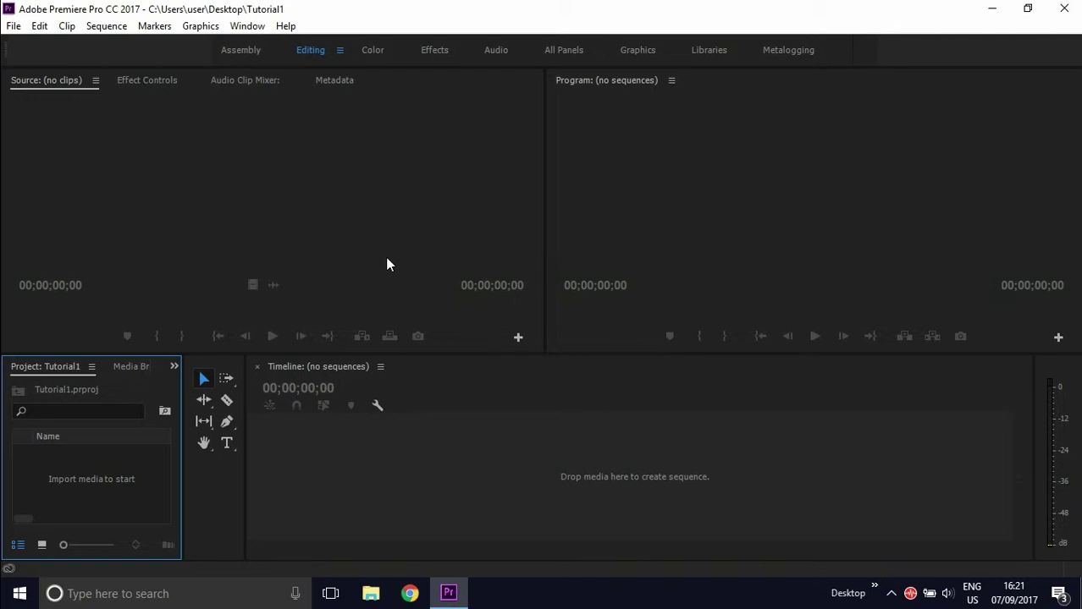
- Import the video clip 00015 from the Dead Simple Tuts folder and undo that import
{"action": "left_click", "coordinate": [13, 26]}
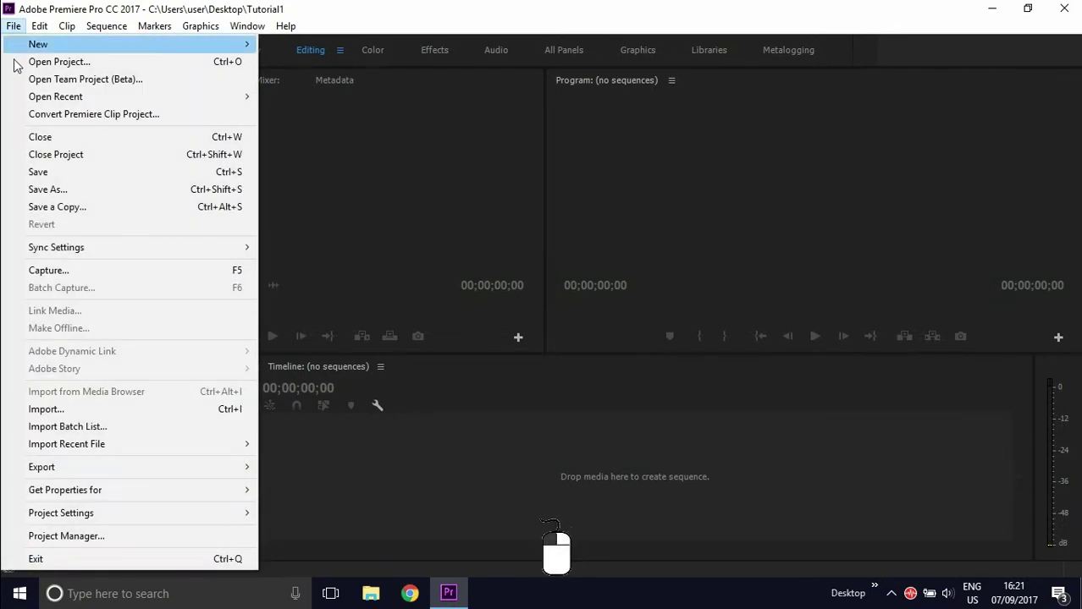
{"action": "left_click", "coordinate": [77, 409]}
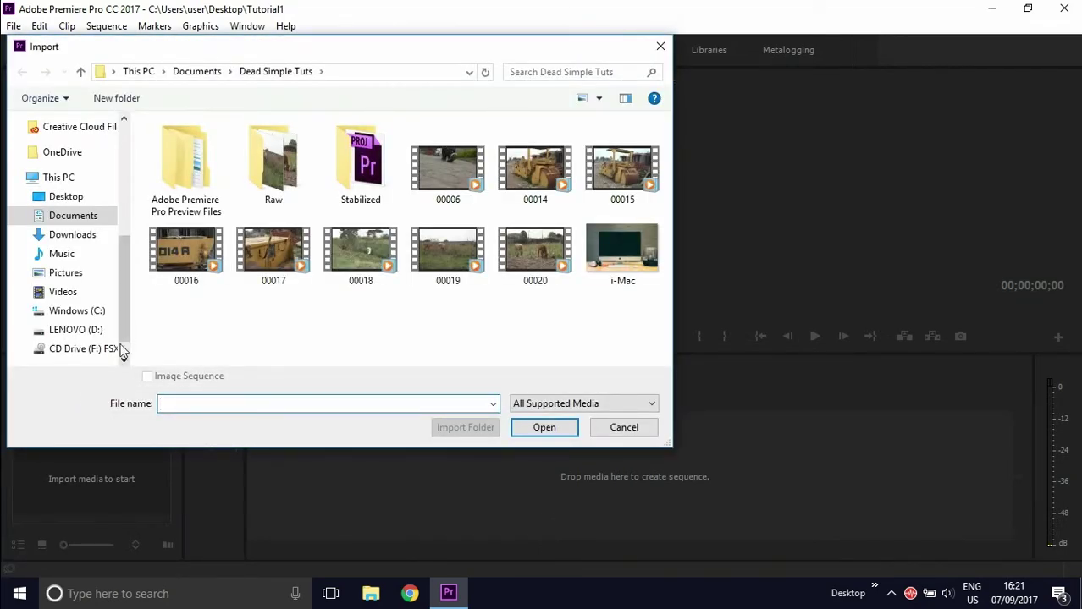
{"action": "left_click", "coordinate": [84, 223]}
{"action": "left_click", "coordinate": [627, 169]}
{"action": "left_click", "coordinate": [556, 429]}
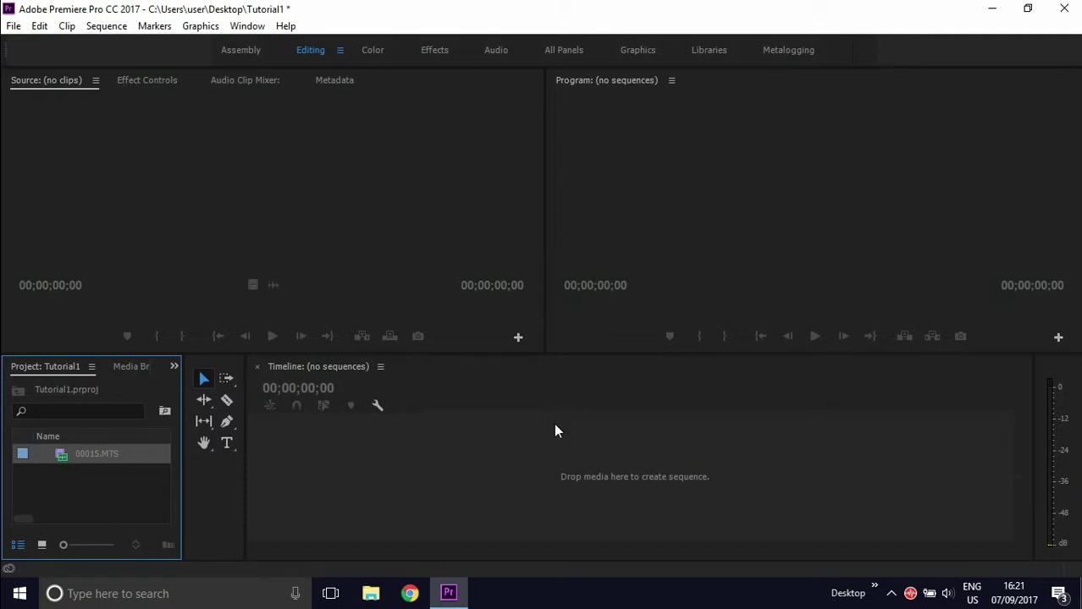
{"action": "key", "text": "ctrl+z"}
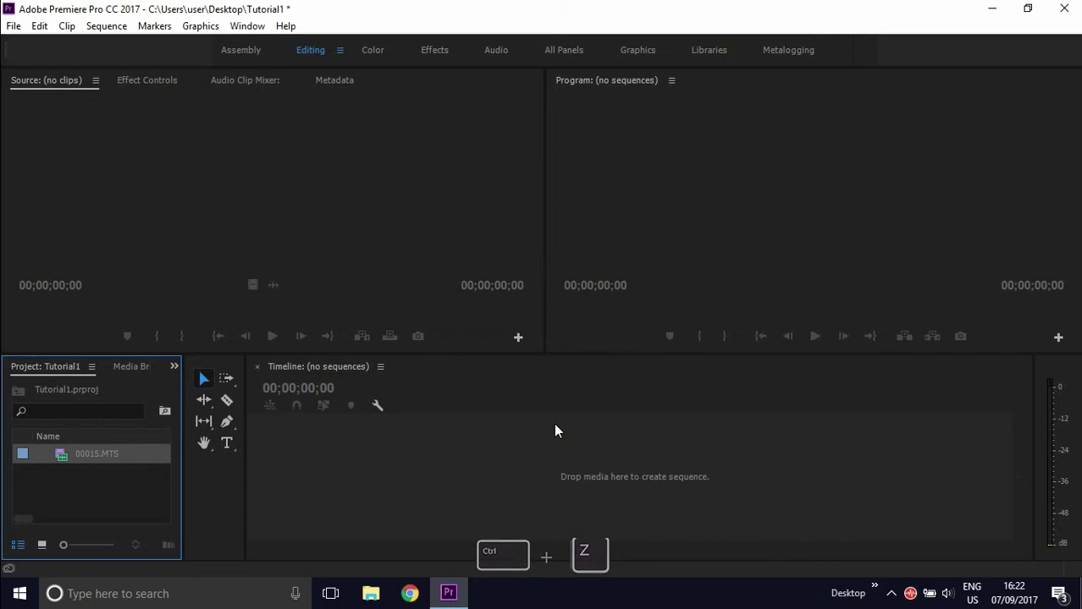
{"action": "key", "text": "ctrl+z"}
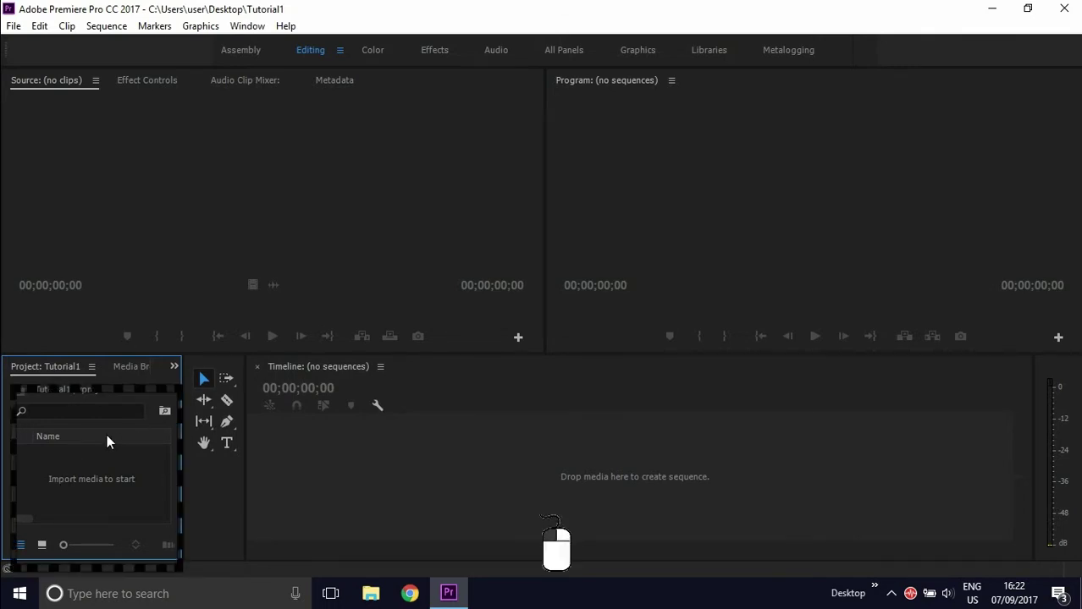
- Import the video clip 00014 from the Dead Simple Tuts folder into the empty project
{"action": "double_click", "coordinate": [110, 486]}
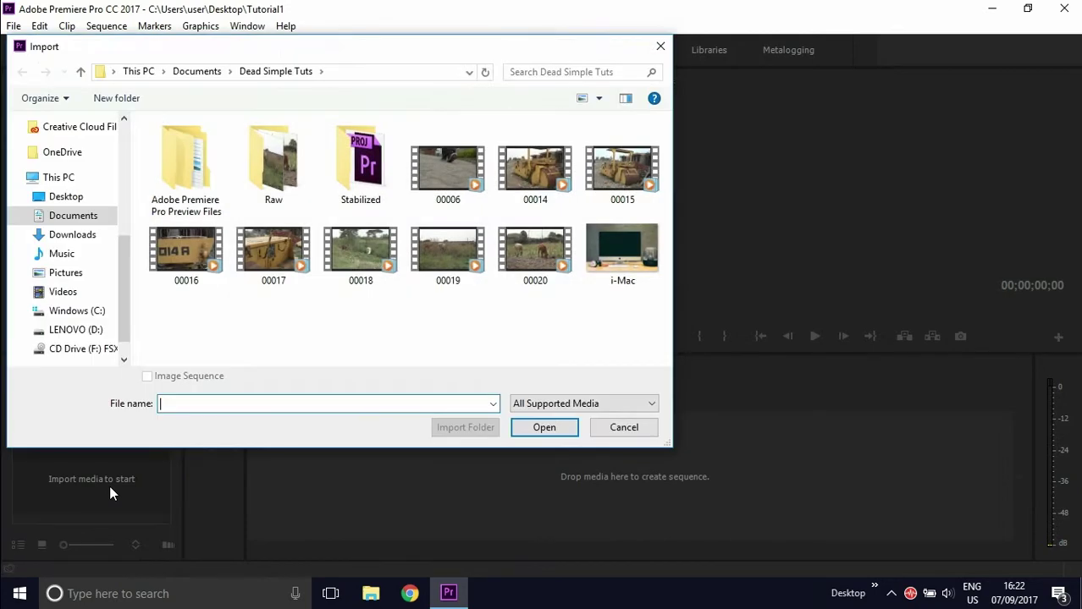
{"action": "left_click", "coordinate": [563, 186]}
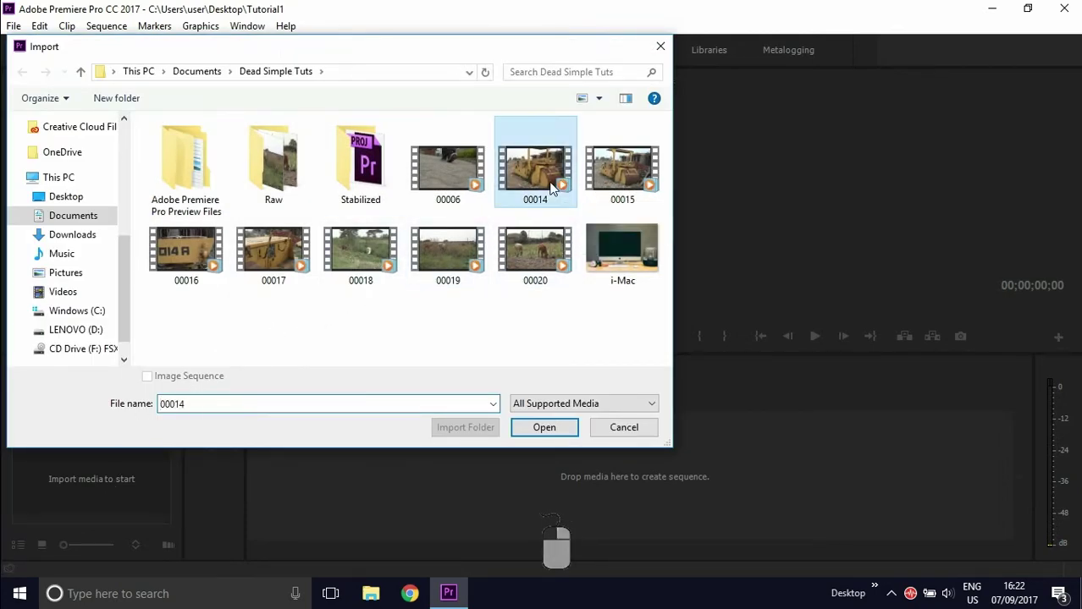
{"action": "left_click", "coordinate": [544, 428]}
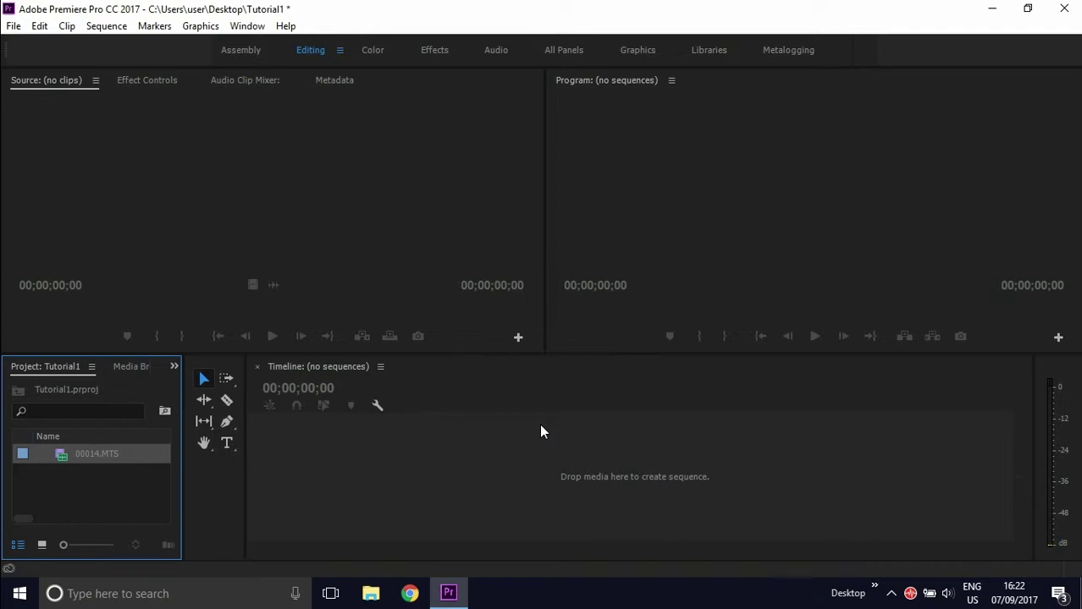
- Create a project bin named Video and move the clip 00014.MTS into it
{"action": "mouse_move", "coordinate": [142, 466]}
{"action": "right_click", "coordinate": [82, 499]}
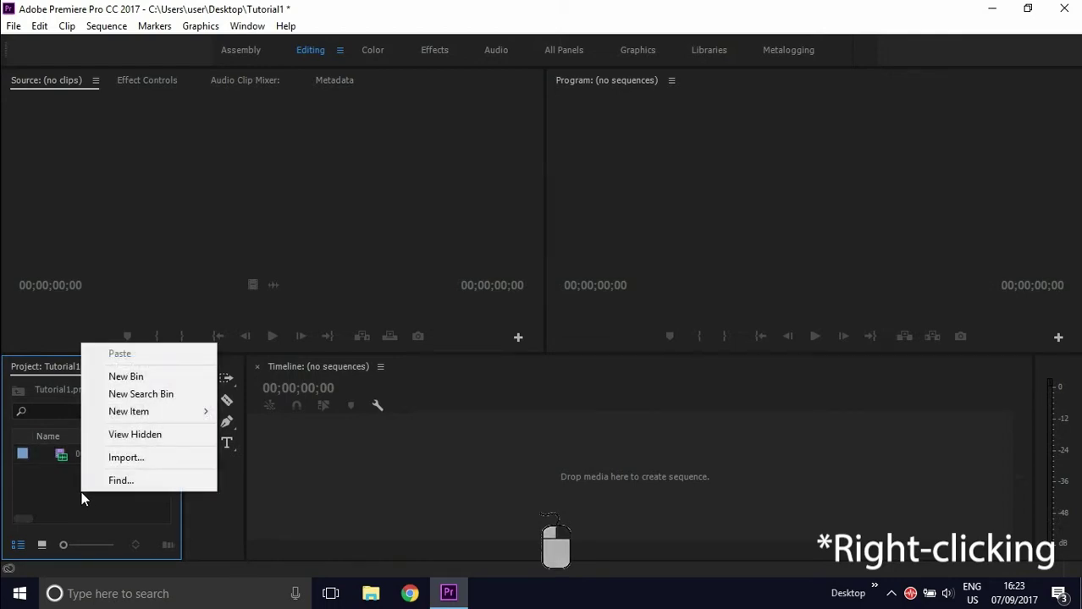
{"action": "left_click", "coordinate": [123, 381]}
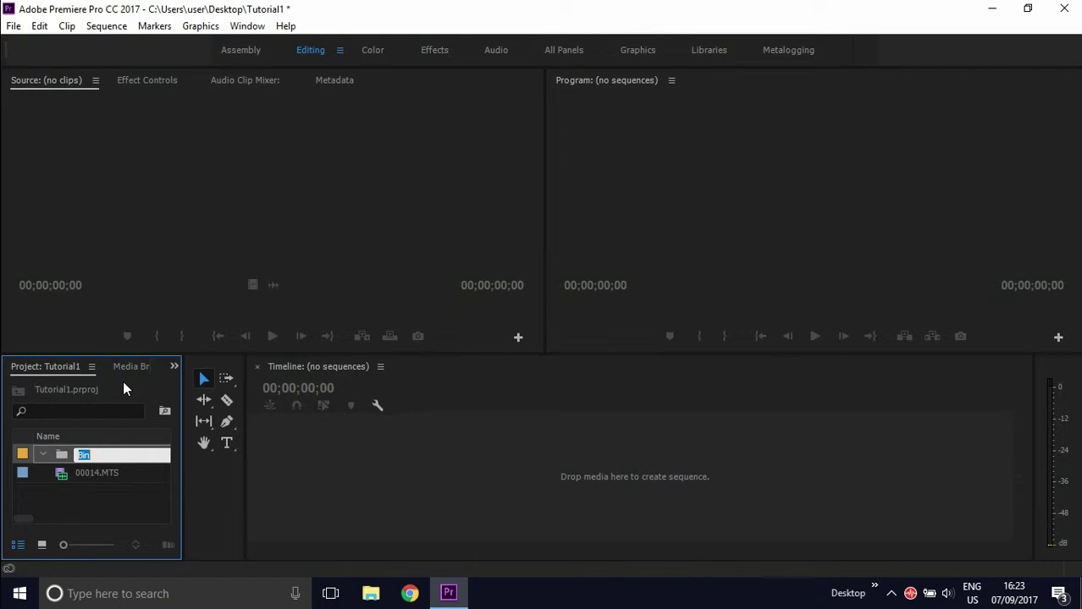
{"action": "type", "text": "Video"}
{"action": "key", "text": "Tab"}
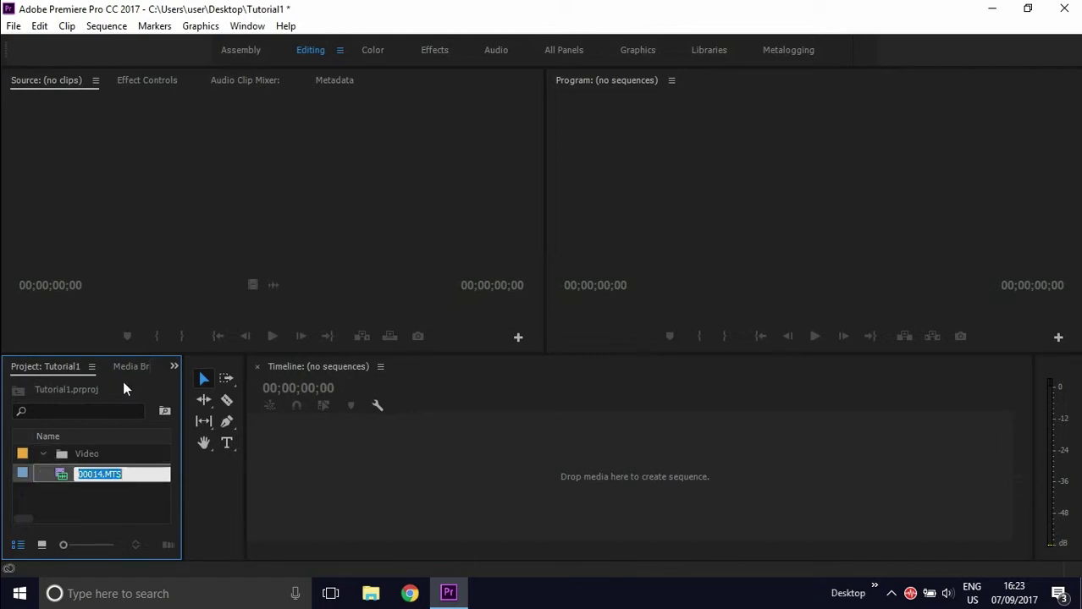
{"action": "left_click", "coordinate": [40, 453]}
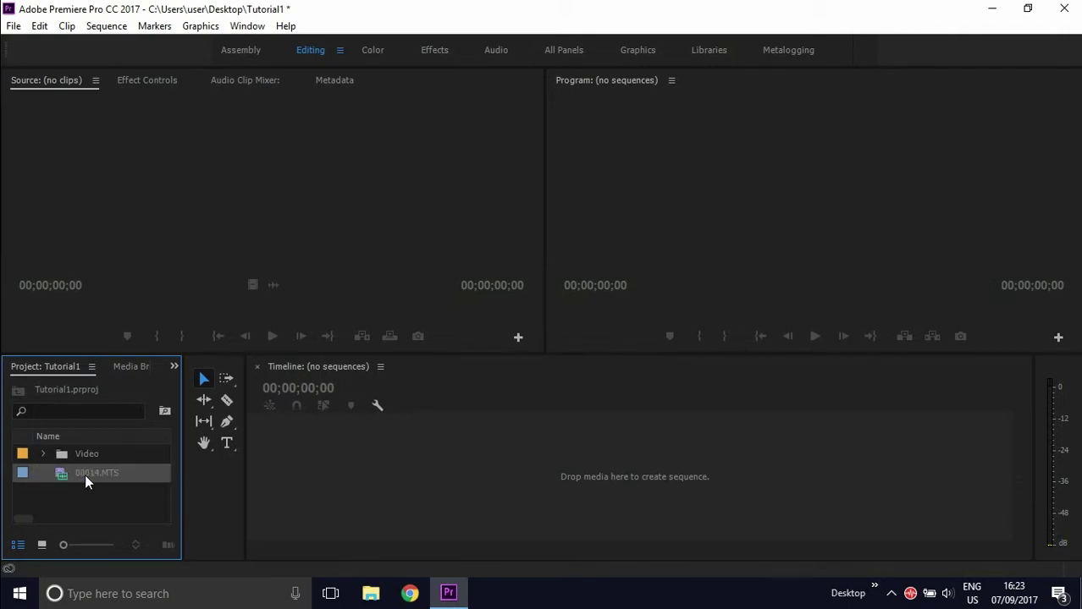
{"action": "mouse_move", "coordinate": [85, 482]}
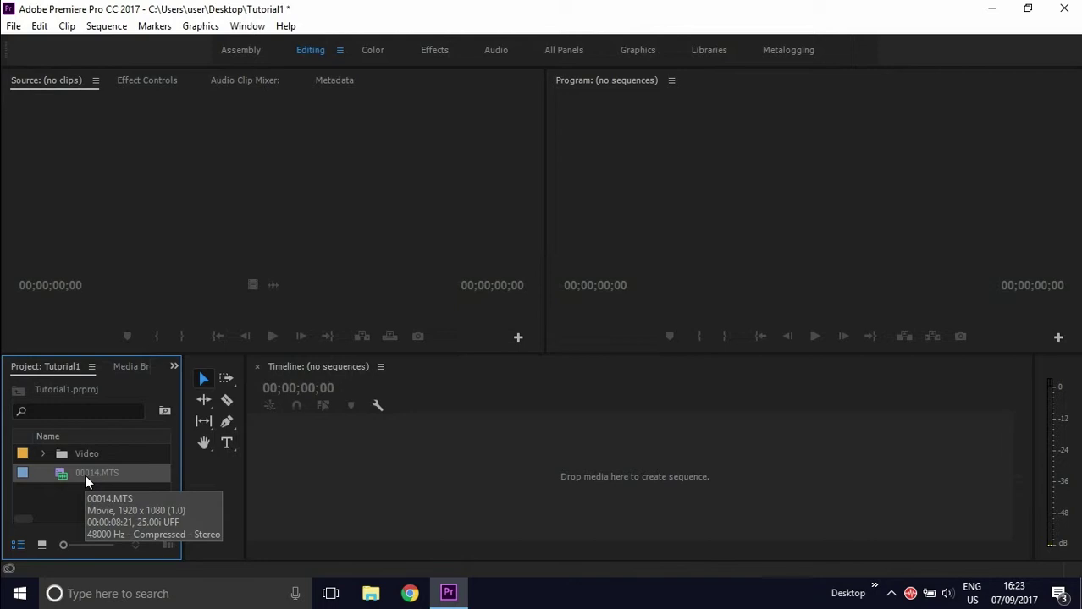
{"action": "left_click_drag", "start_coordinate": [97, 469], "coordinate": [95, 458]}
- Create two more bins at the project's top level, named Audio and GFX
{"action": "right_click", "coordinate": [51, 488]}
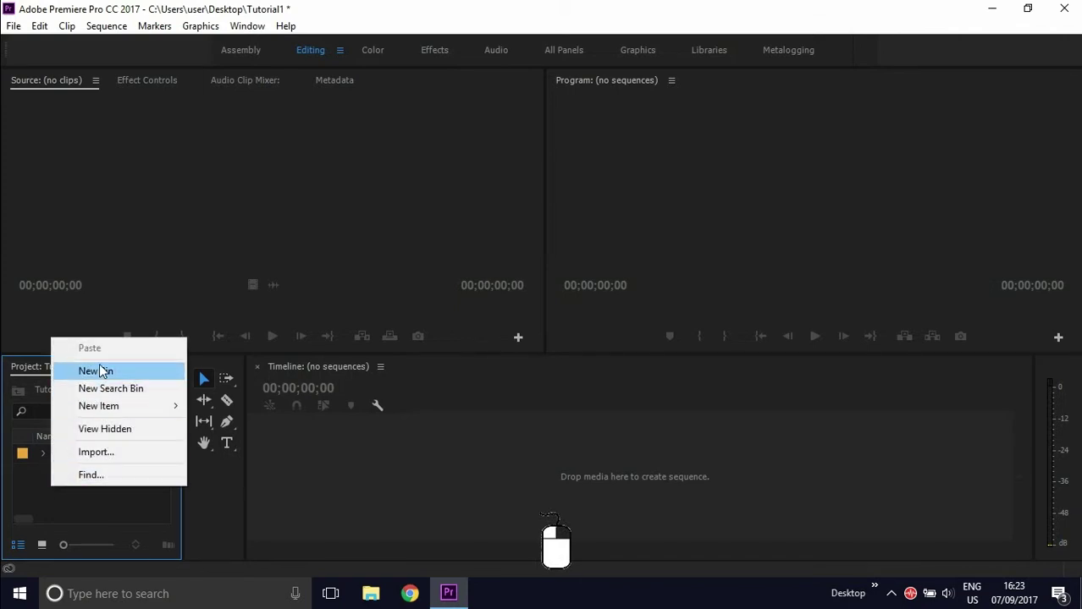
{"action": "left_click", "coordinate": [101, 370]}
{"action": "type", "text": "udio"}
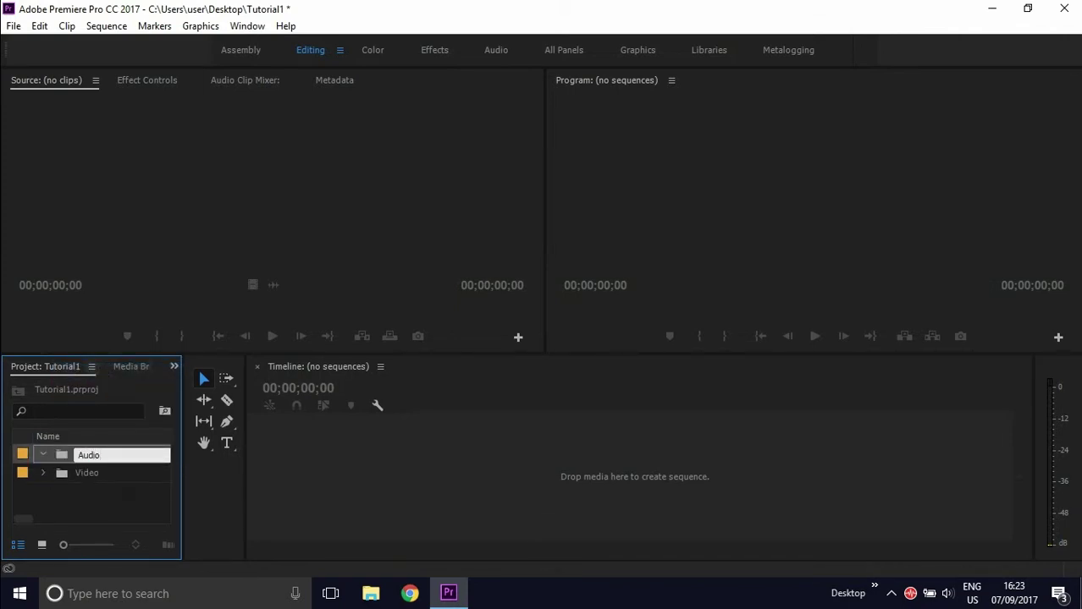
{"action": "key", "text": "Tab"}
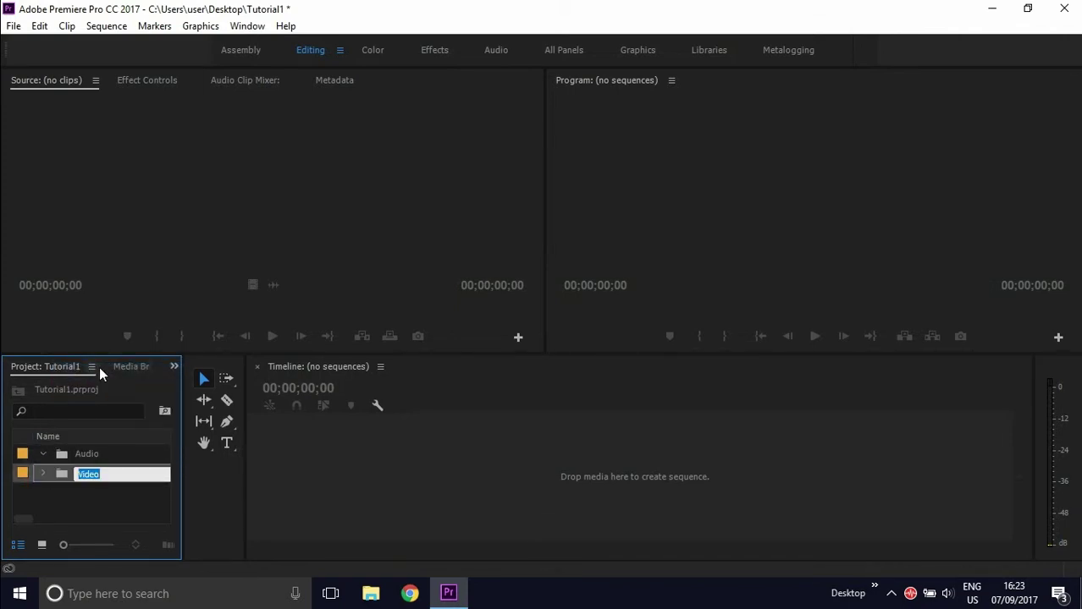
{"action": "right_click", "coordinate": [56, 500]}
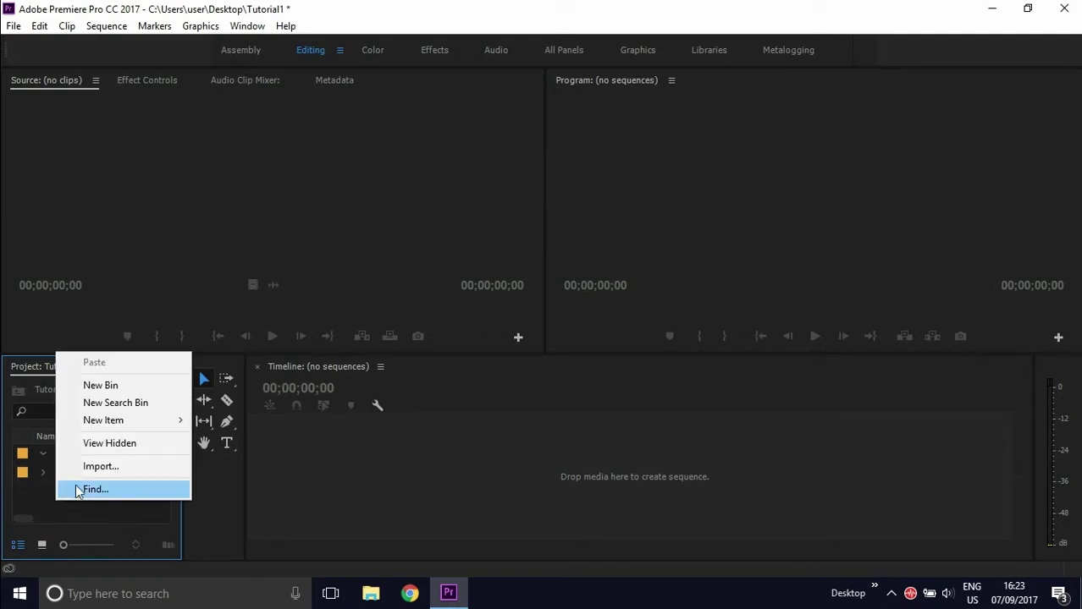
{"action": "left_click", "coordinate": [102, 386]}
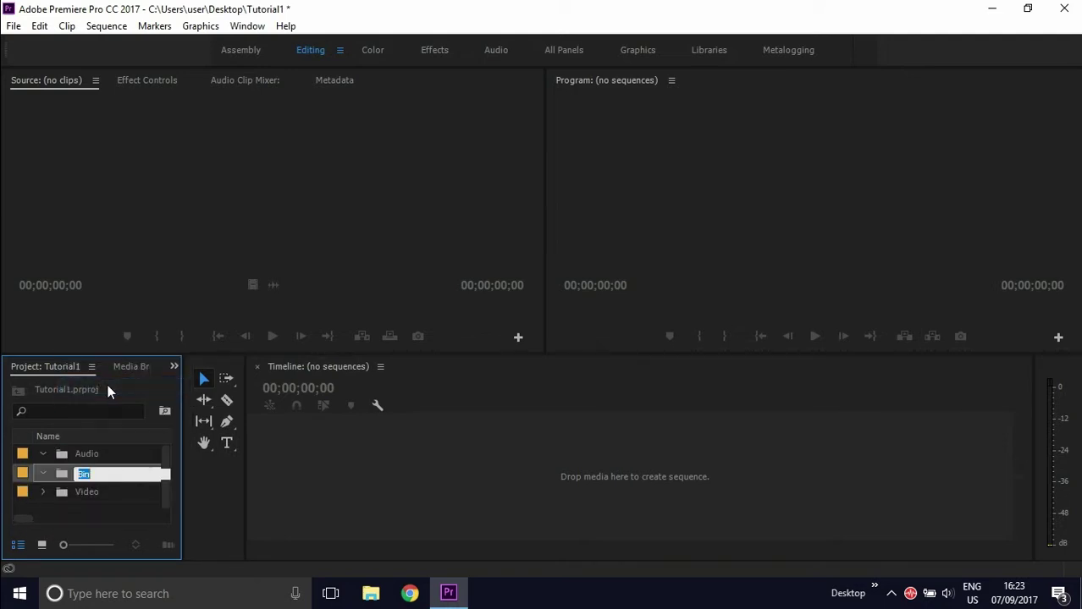
{"action": "type", "text": "GFX"}
{"action": "key", "text": "Tab"}
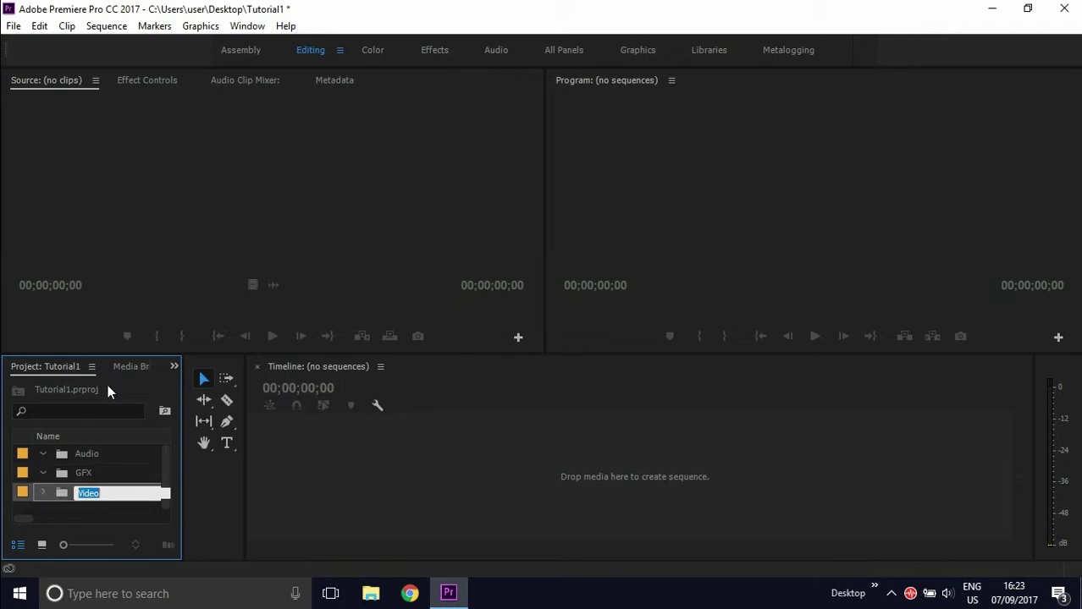
- Open the Video bin in its own window and create a sub-bin named B-roll inside it
{"action": "left_click", "coordinate": [42, 491]}
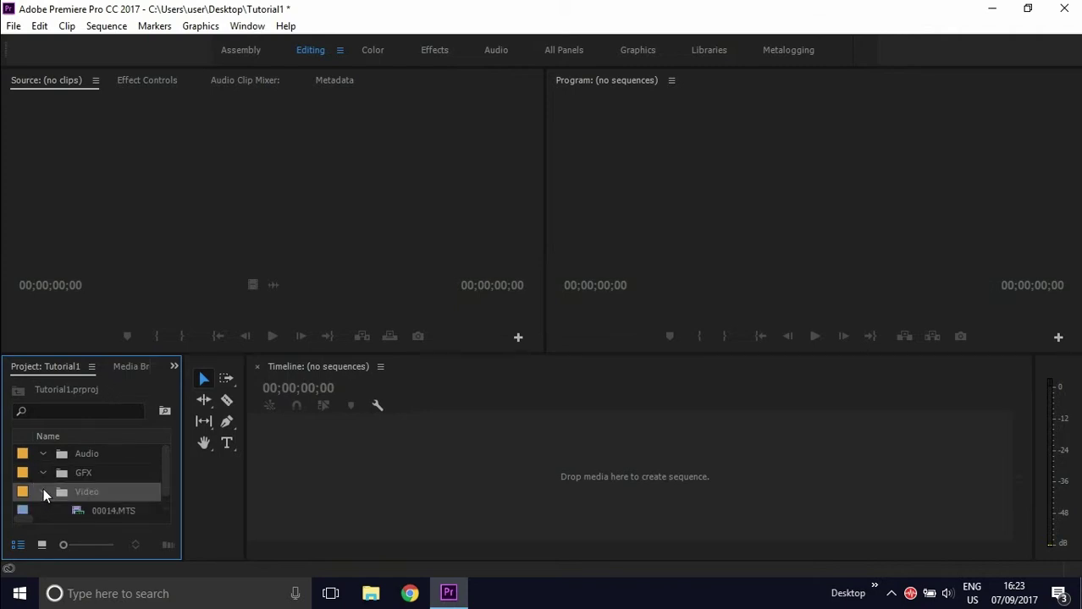
{"action": "left_click", "coordinate": [42, 491]}
{"action": "double_click", "coordinate": [61, 492]}
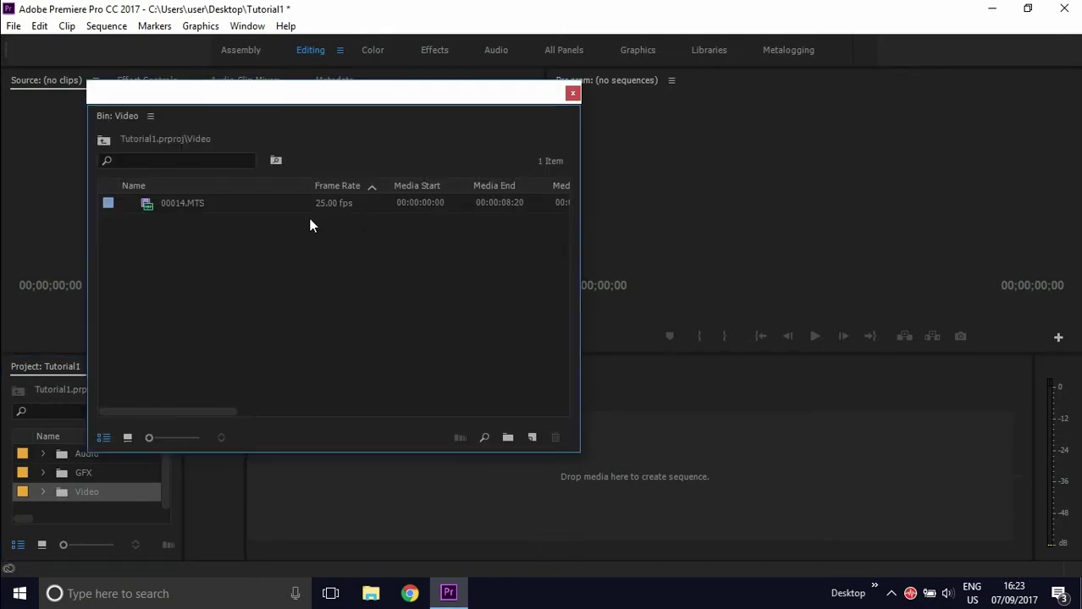
{"action": "right_click", "coordinate": [188, 260]}
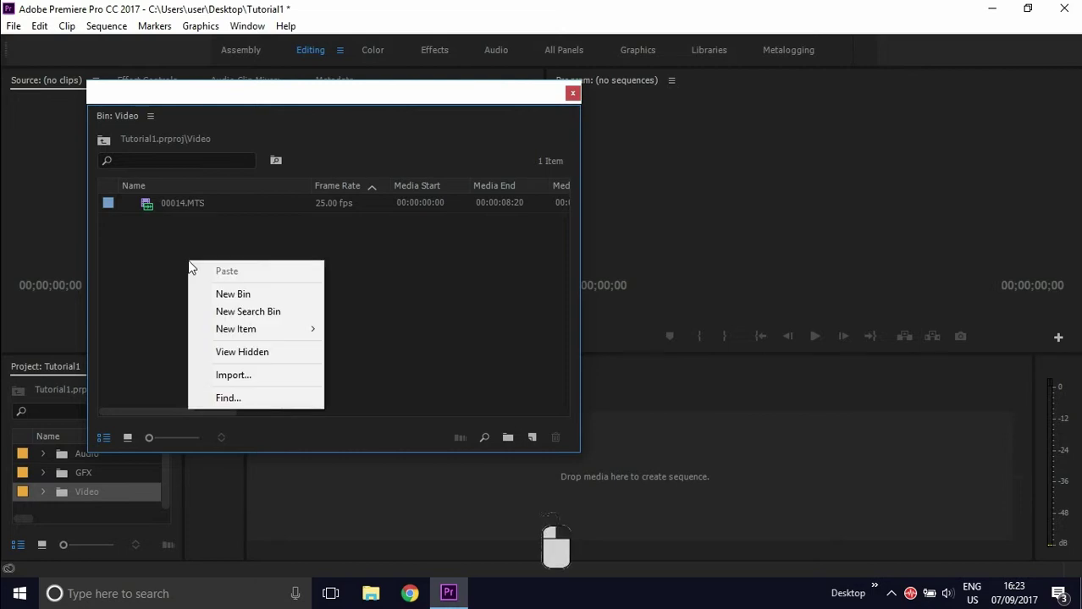
{"action": "left_click", "coordinate": [254, 294]}
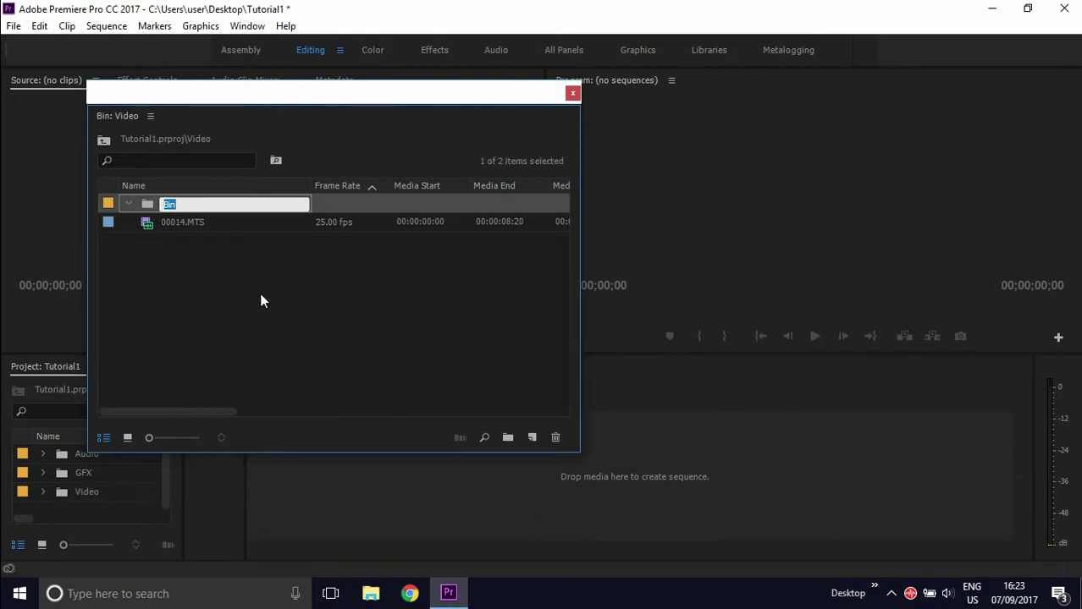
{"action": "type", "text": "B-roll"}
{"action": "key", "text": "Tab"}
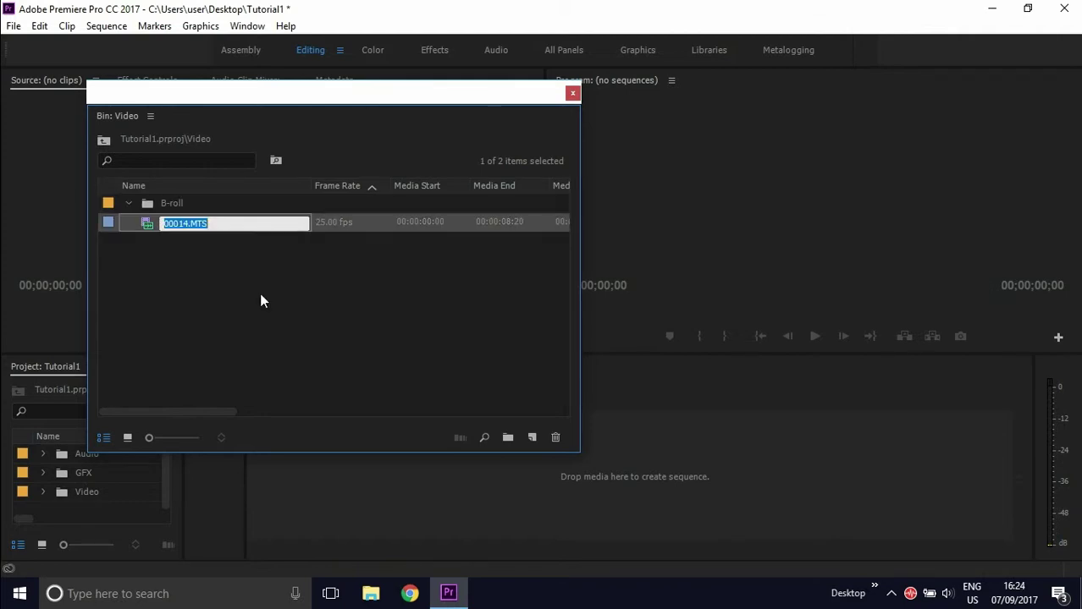
{"action": "left_click", "coordinate": [260, 298]}
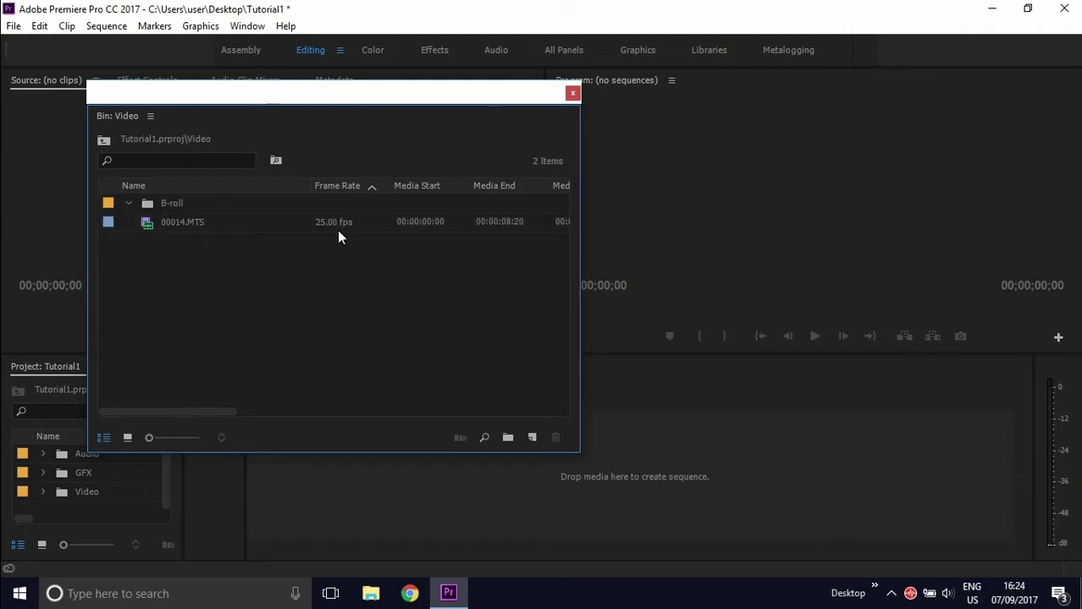
- Look inside the Video bin and its B-roll sub-bin, then cancel the media import and close the bin windows
{"action": "left_click", "coordinate": [572, 93]}
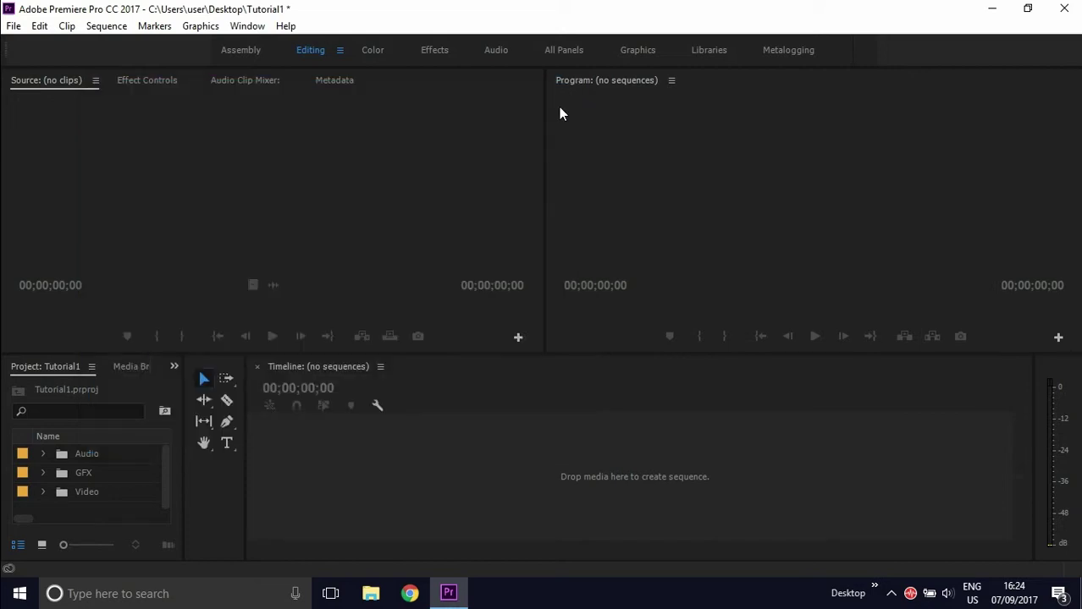
{"action": "double_click", "coordinate": [62, 494]}
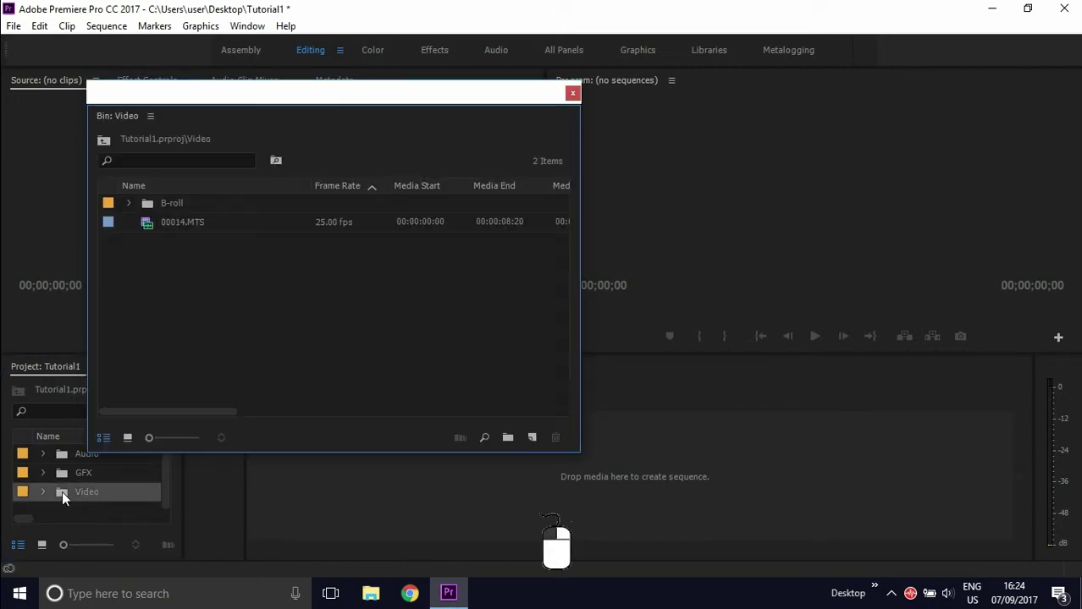
{"action": "double_click", "coordinate": [149, 205]}
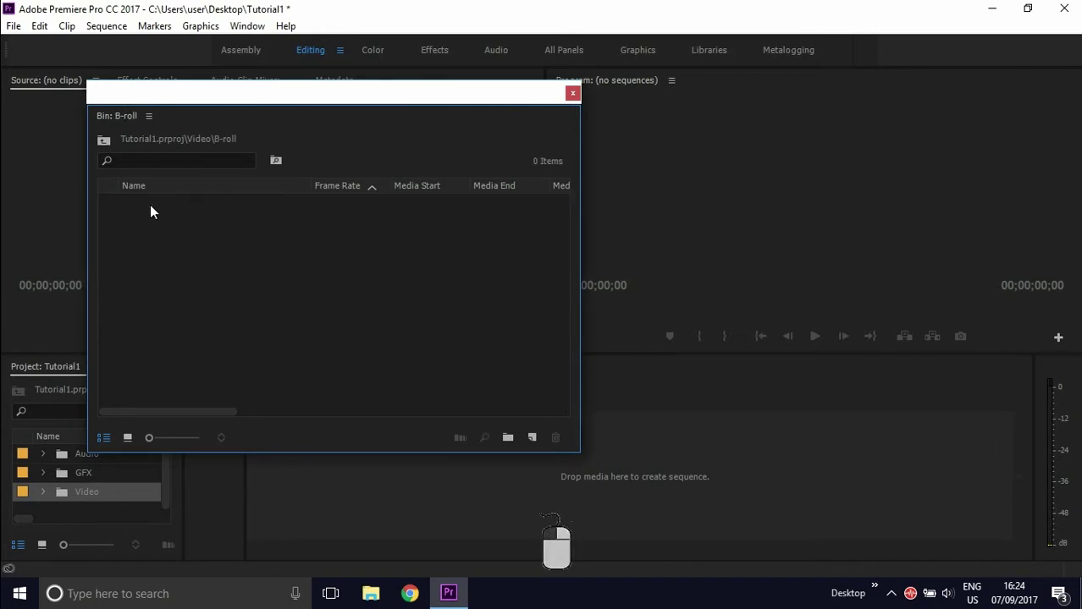
{"action": "double_click", "coordinate": [290, 293]}
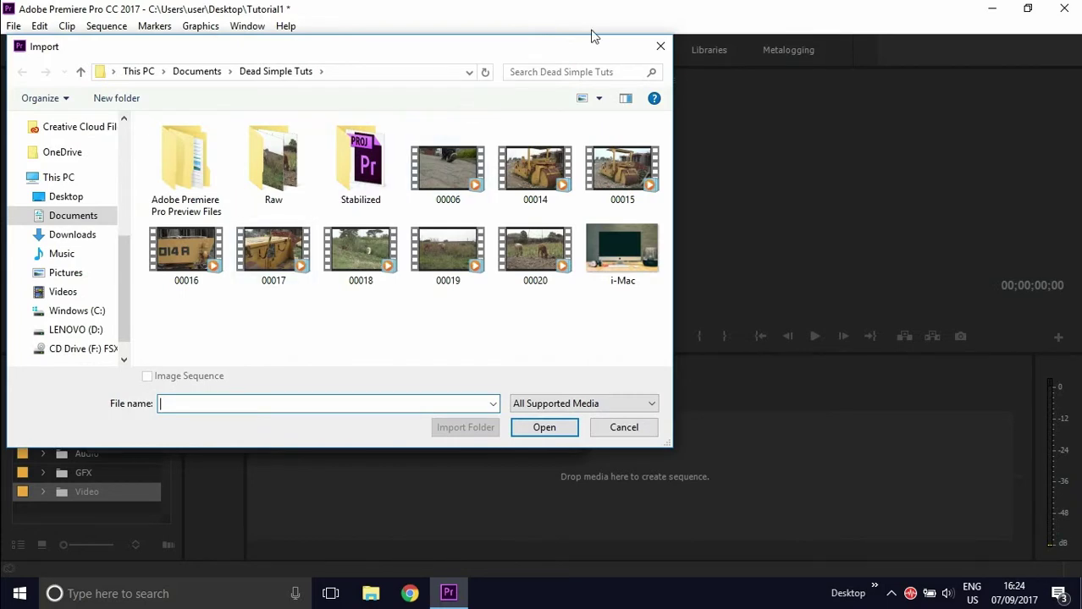
{"action": "left_click", "coordinate": [657, 46]}
{"action": "left_click", "coordinate": [574, 94]}
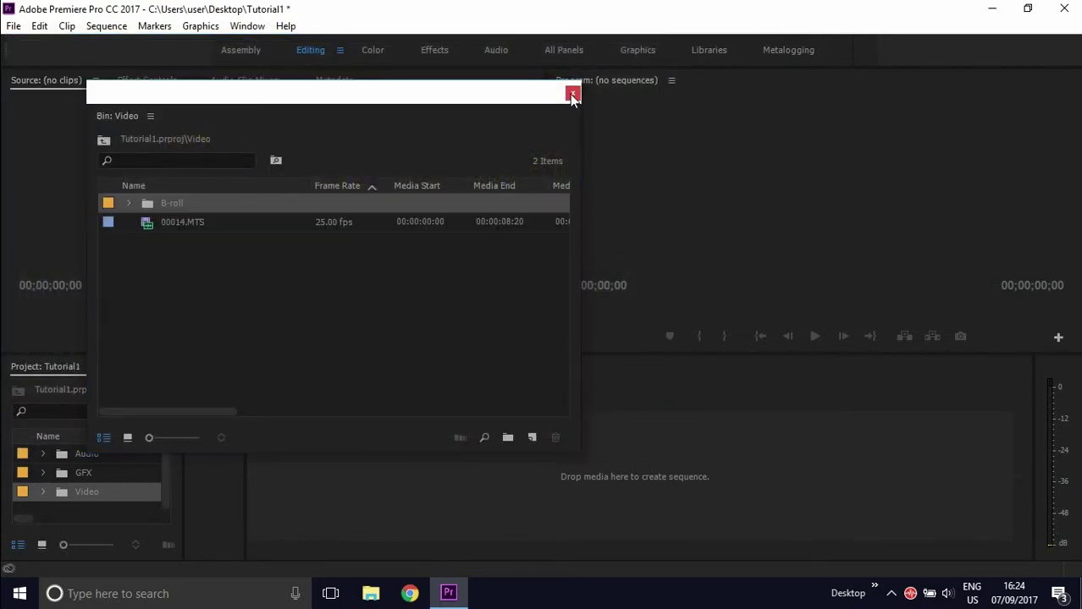
{"action": "left_click", "coordinate": [573, 94]}
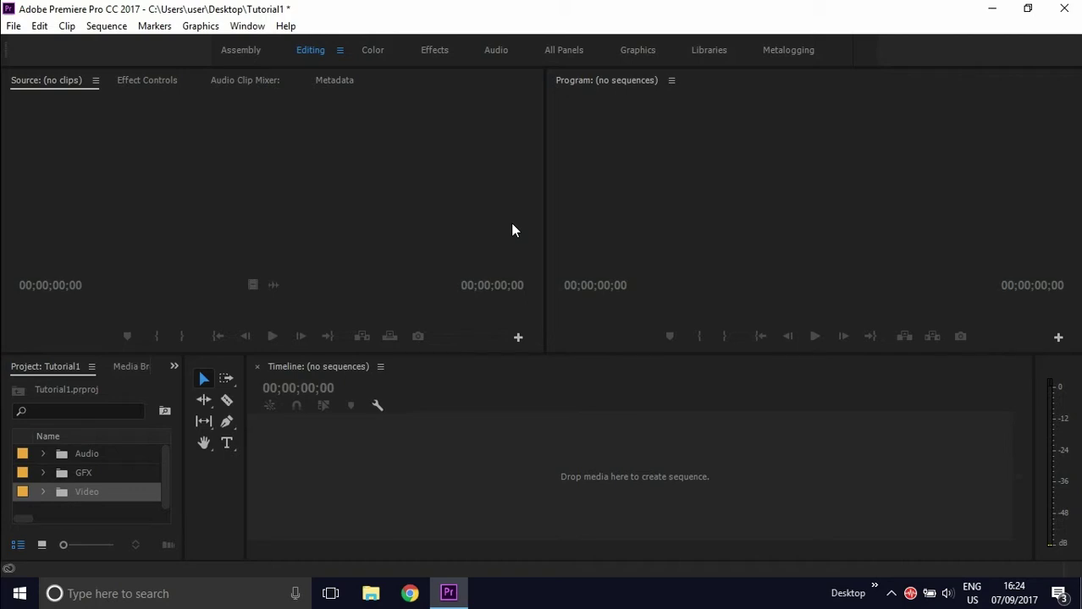
- Create a new sequence using the AVCHD 1080i25 (50i) preset, keeping the default sequence name
{"action": "left_click", "coordinate": [14, 26]}
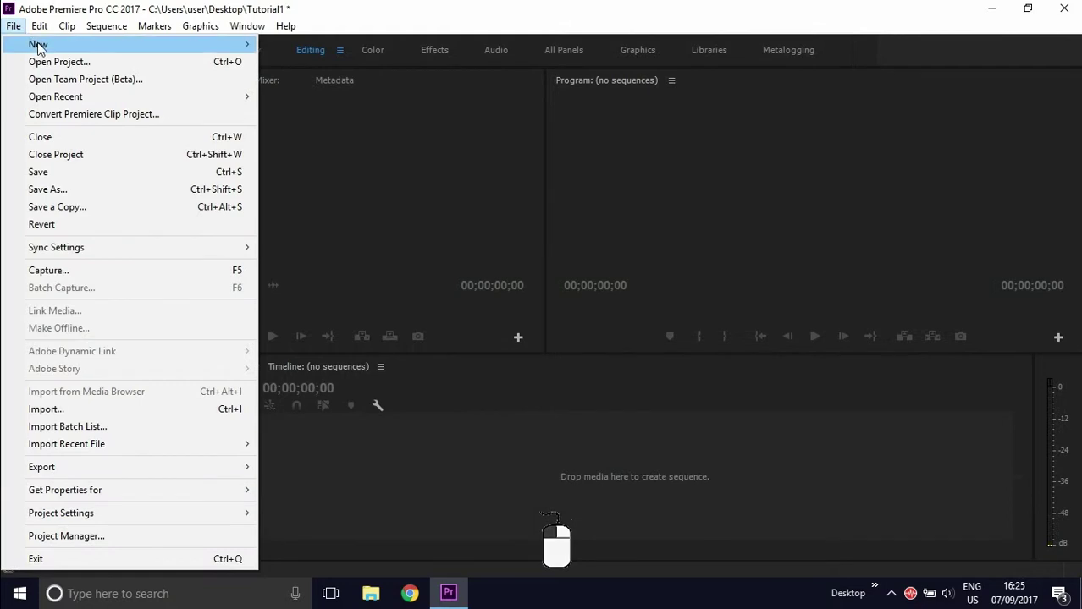
{"action": "mouse_move", "coordinate": [38, 46]}
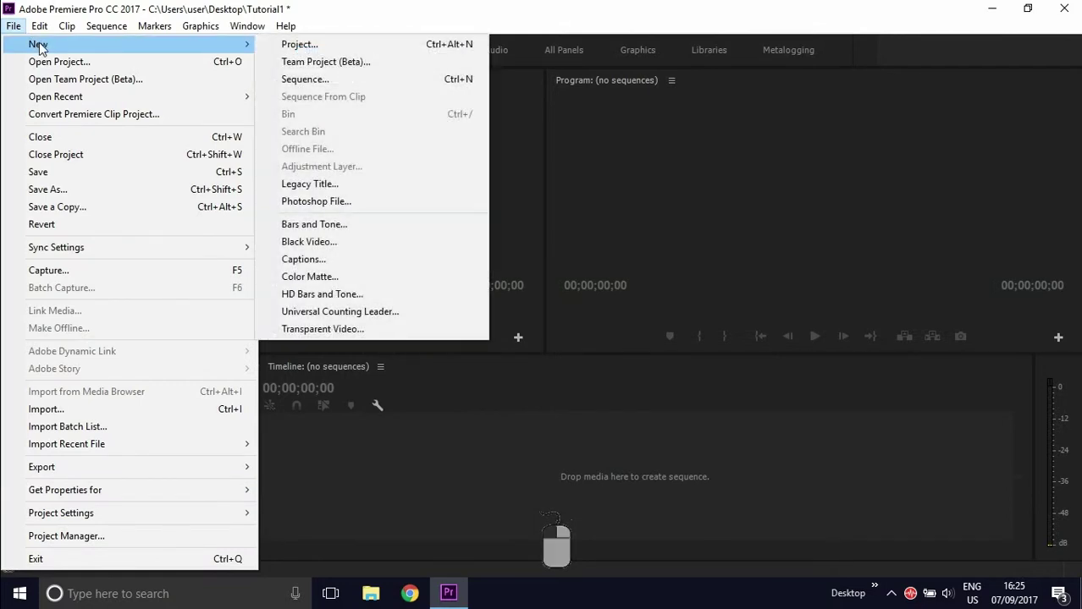
{"action": "left_click", "coordinate": [331, 80]}
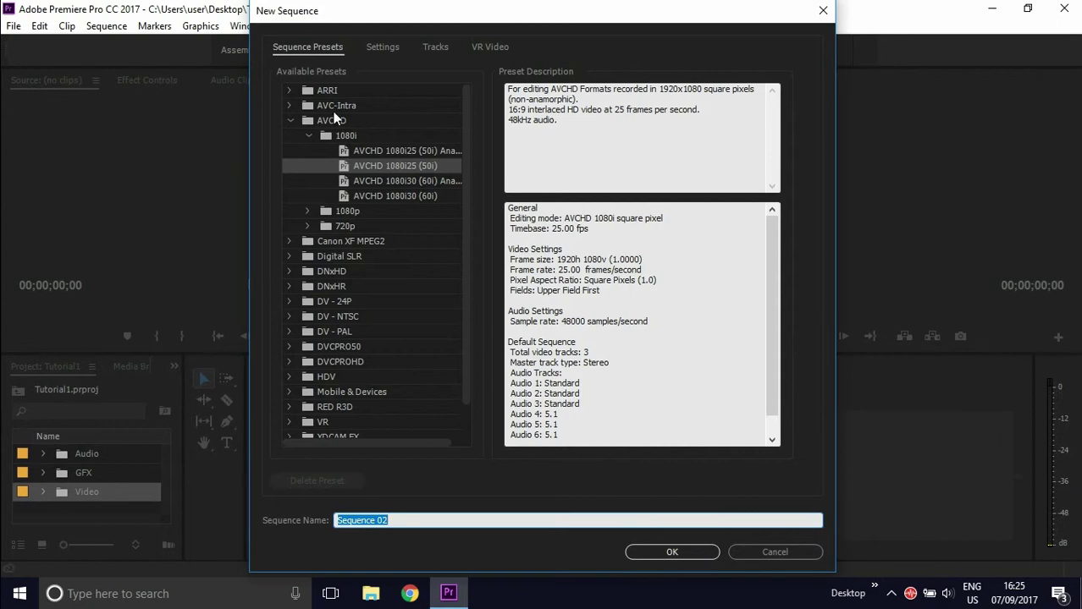
{"action": "left_click", "coordinate": [290, 121]}
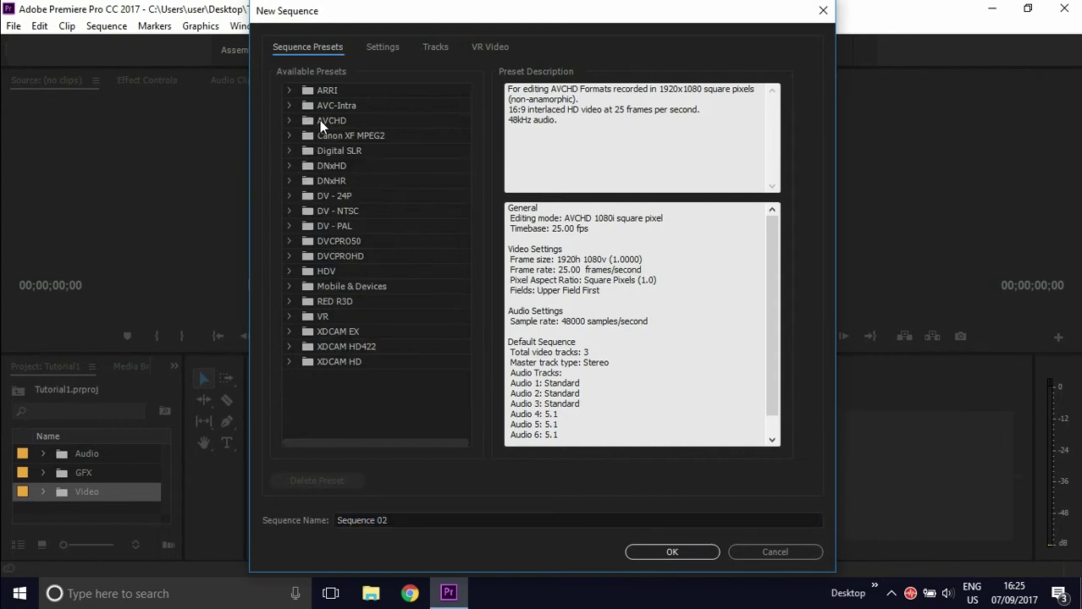
{"action": "left_click", "coordinate": [288, 121]}
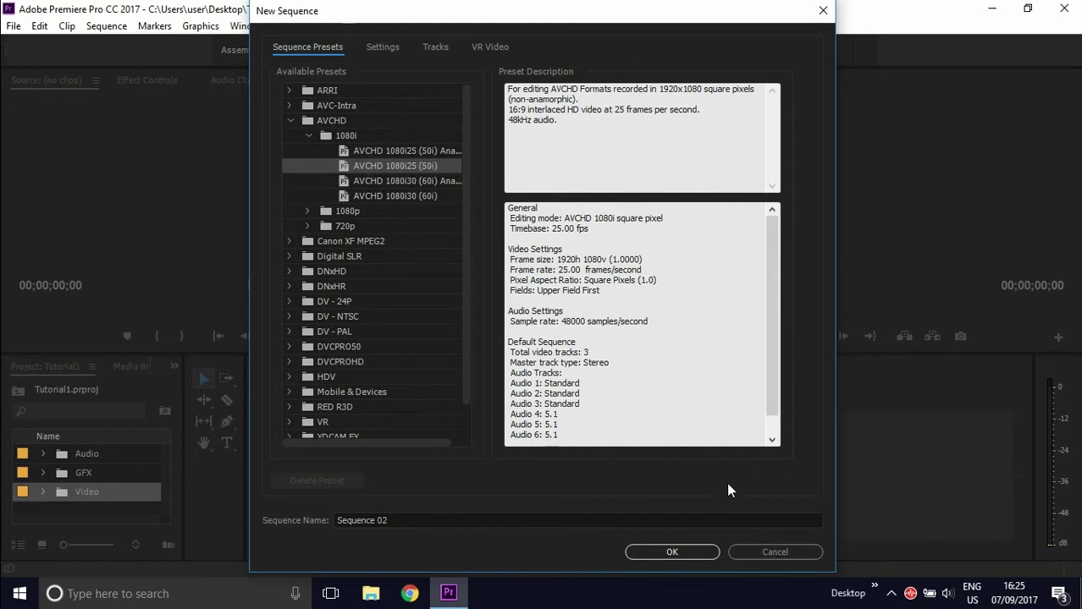
{"action": "left_click", "coordinate": [499, 519]}
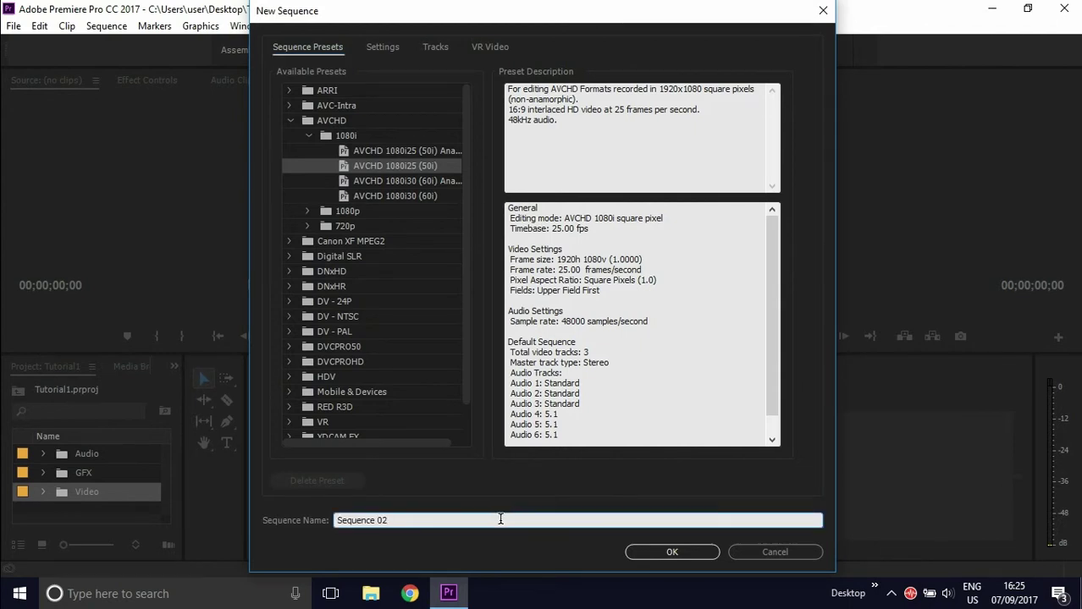
{"action": "left_click", "coordinate": [666, 550]}
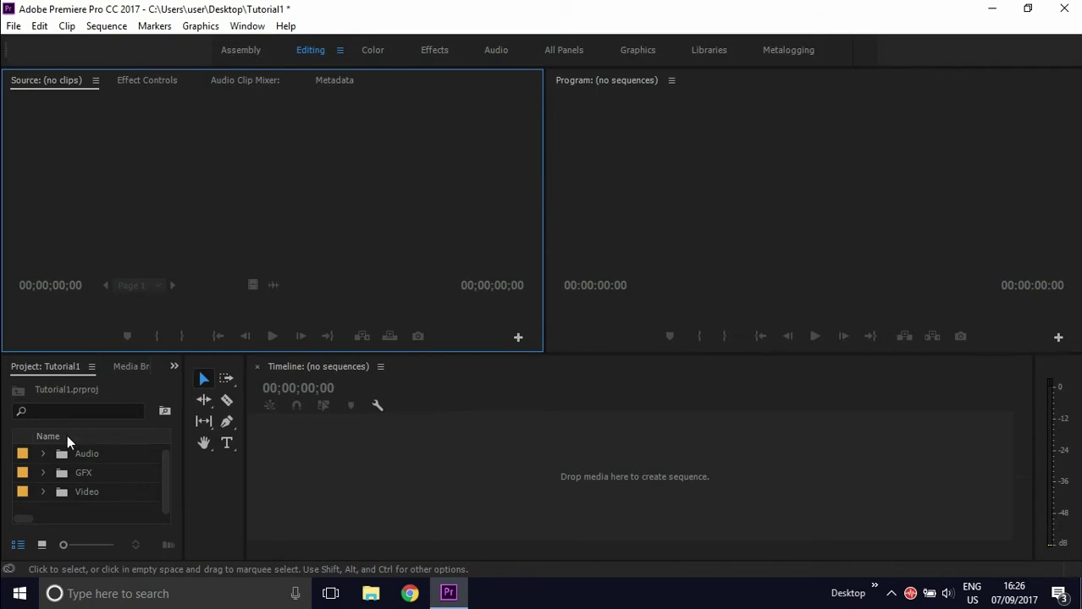
- Create a sequence matching the clip 00014.MTS by placing it from the Video bin onto the empty timeline
{"action": "left_click", "coordinate": [43, 492]}
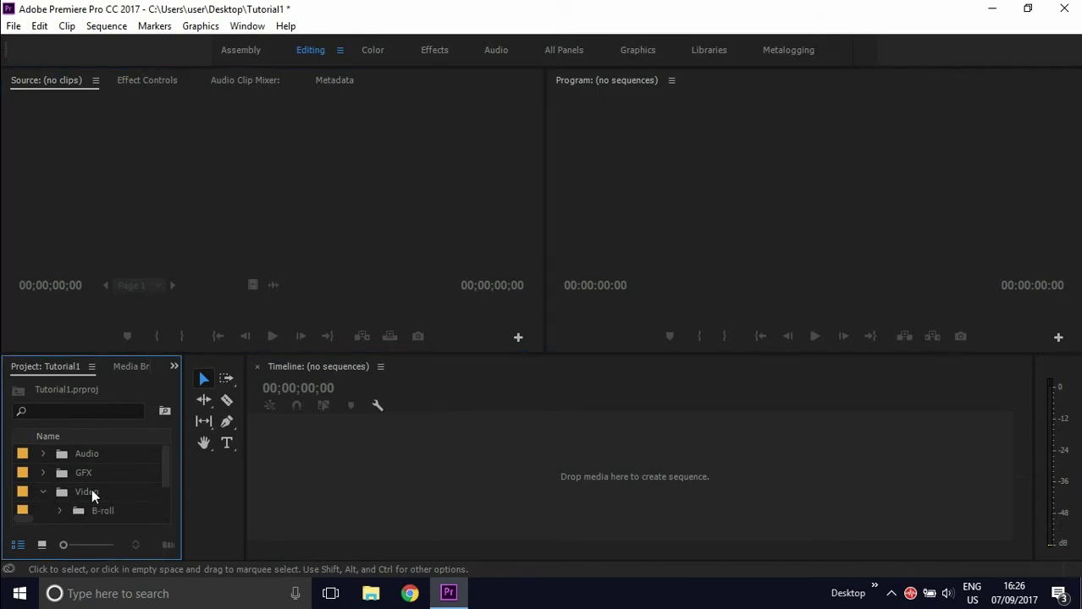
{"action": "scroll", "coordinate": [89, 495], "scroll_direction": "down", "scroll_amount": 2}
{"action": "left_click_drag", "start_coordinate": [91, 496], "coordinate": [472, 500]}
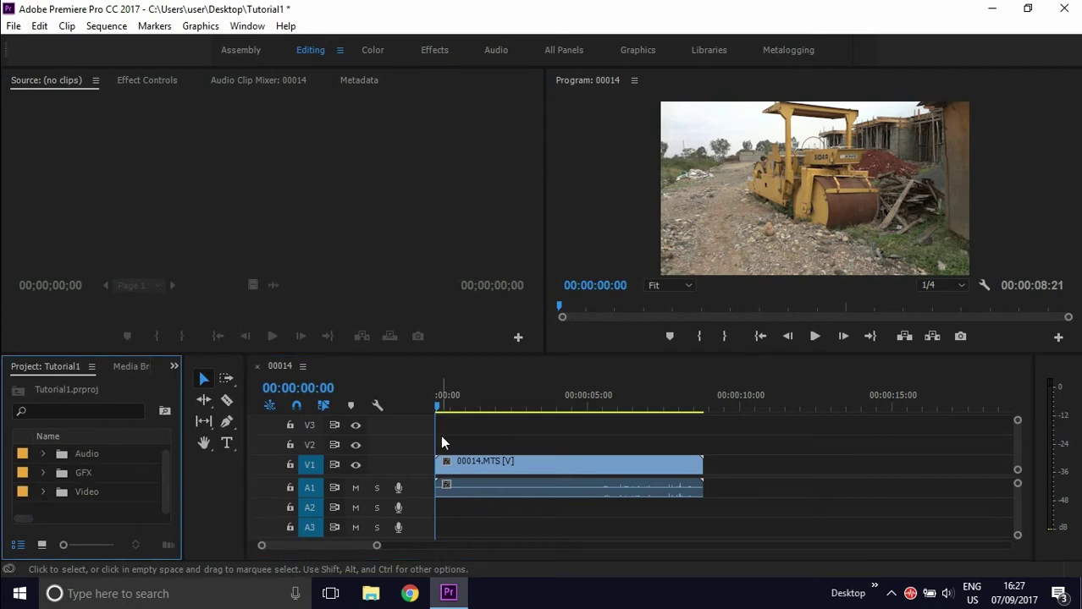
- Add another sequence to the project with the AVCHD 1080i25 (50i) preset and switch the timeline back to sequence 00014
{"action": "right_click", "coordinate": [112, 508]}
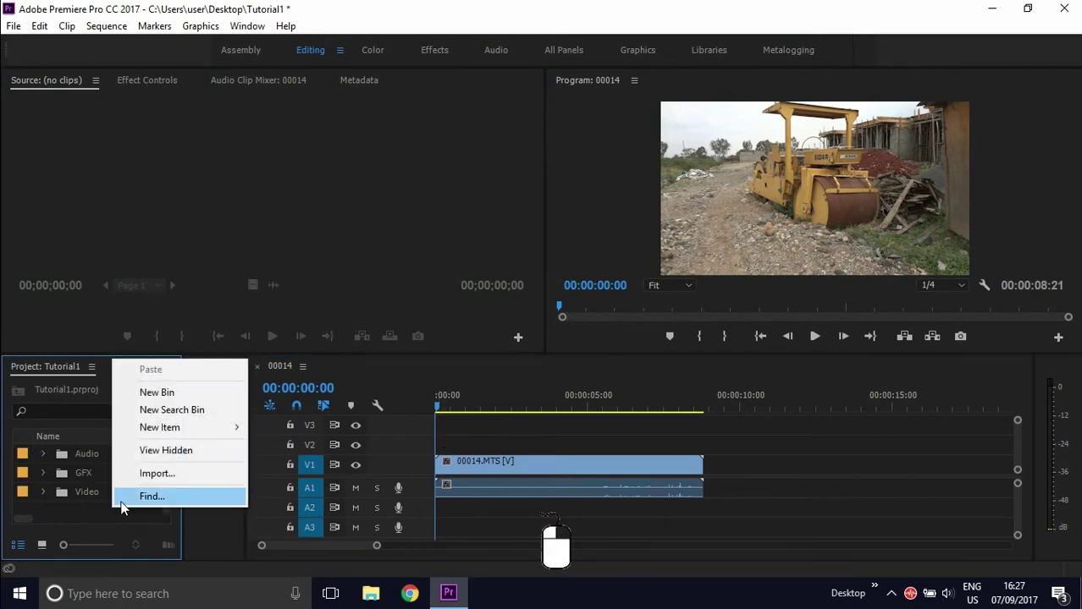
{"action": "mouse_move", "coordinate": [217, 427]}
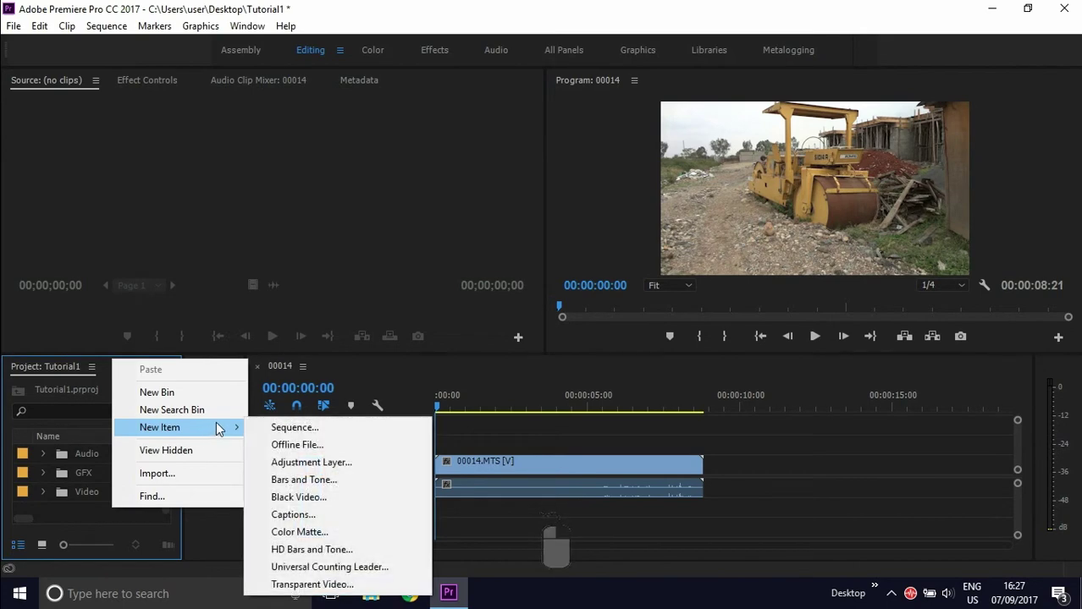
{"action": "left_click", "coordinate": [292, 428]}
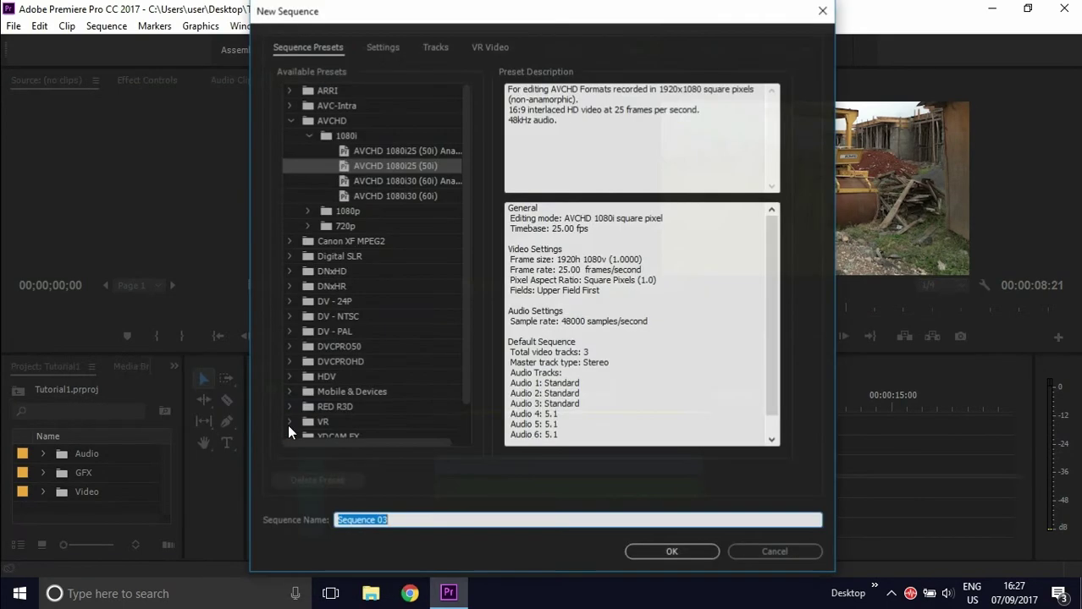
{"action": "left_click", "coordinate": [673, 551]}
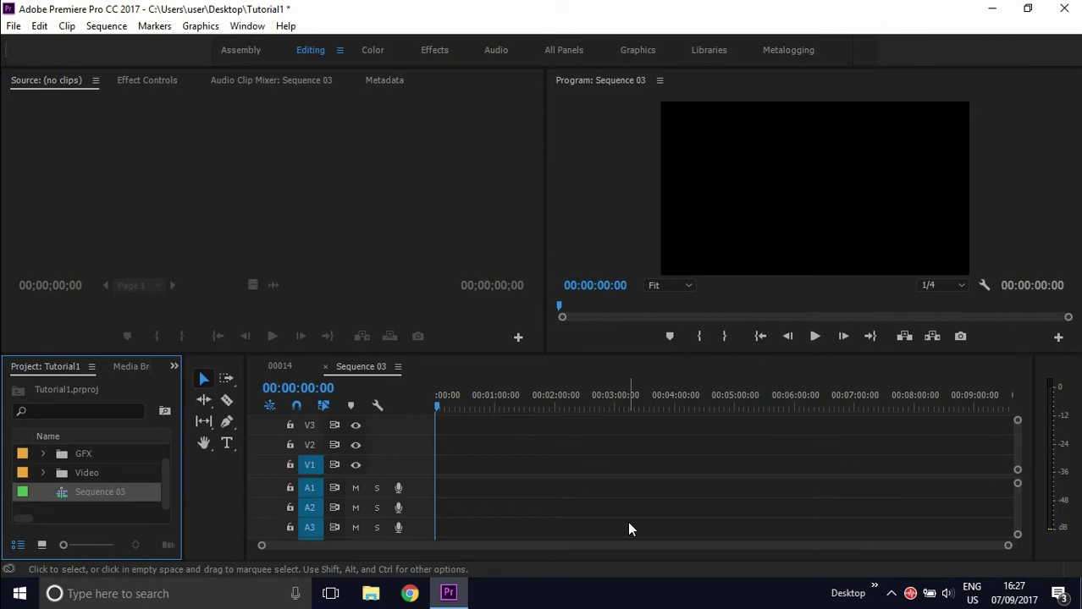
{"action": "left_click", "coordinate": [291, 361]}
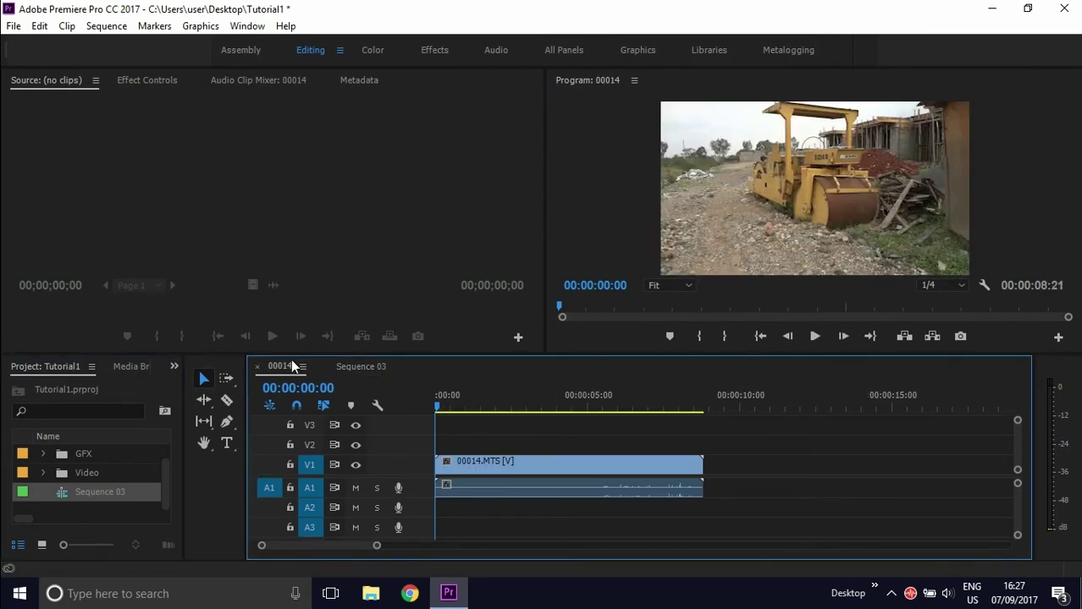